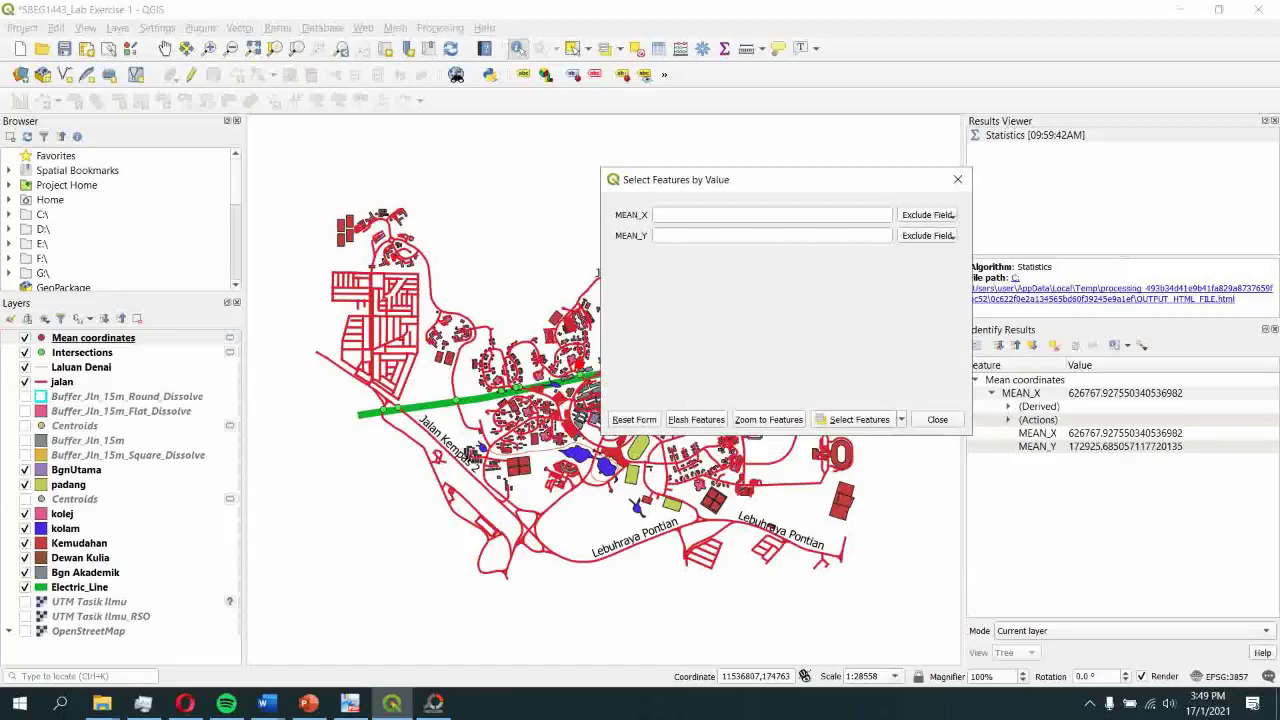
Make the jalan layer active and review its searchable fields in the Select Features by Value form, closing it without a selection
left_click(957, 180)
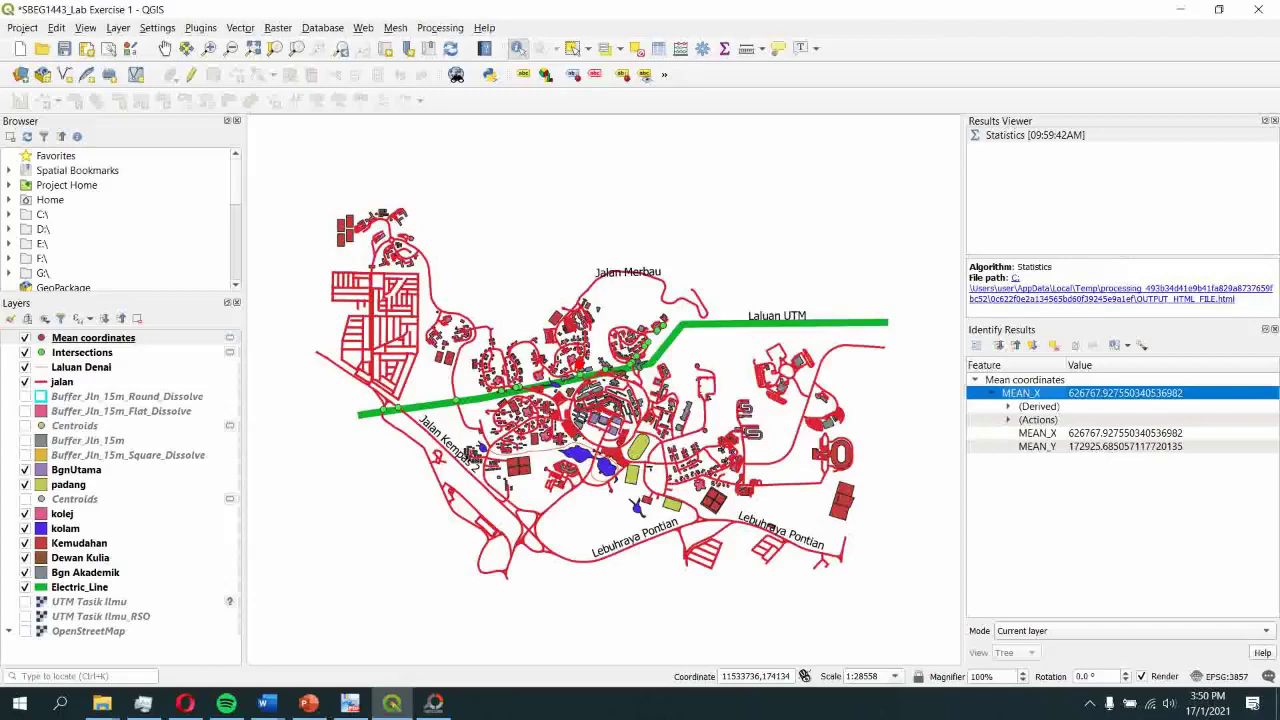
left_click(62, 382)
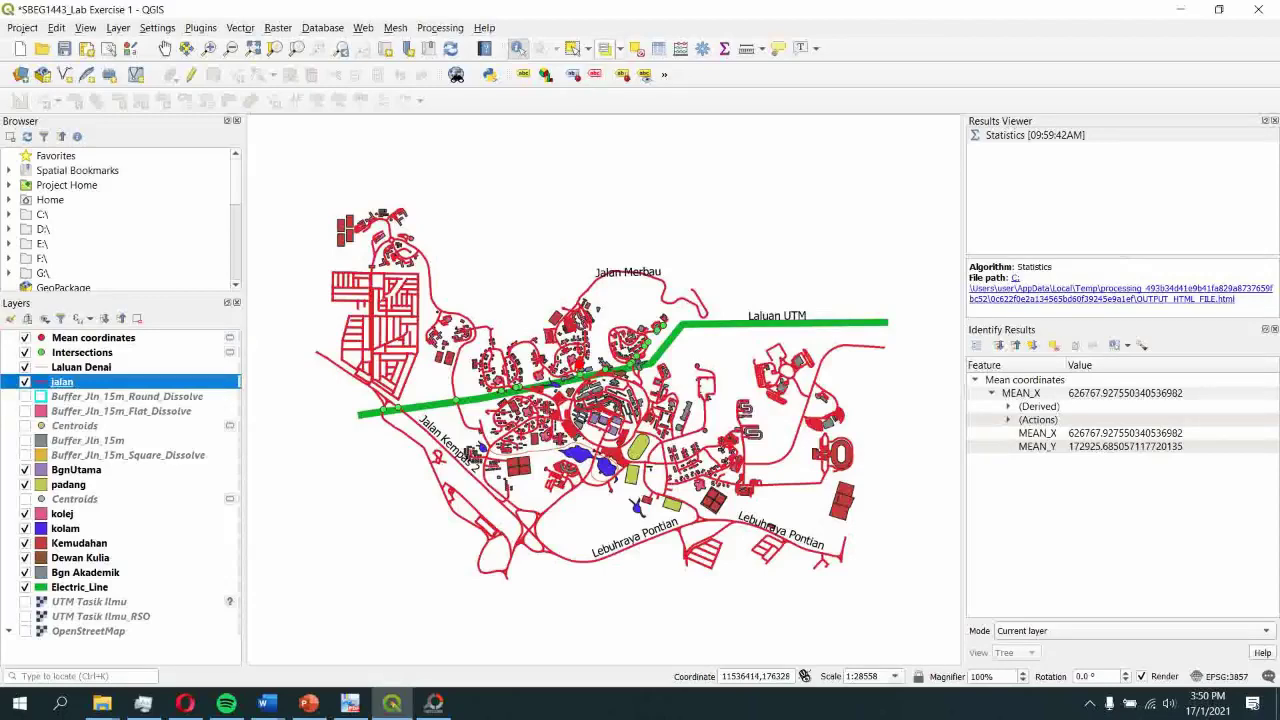
left_click(606, 48)
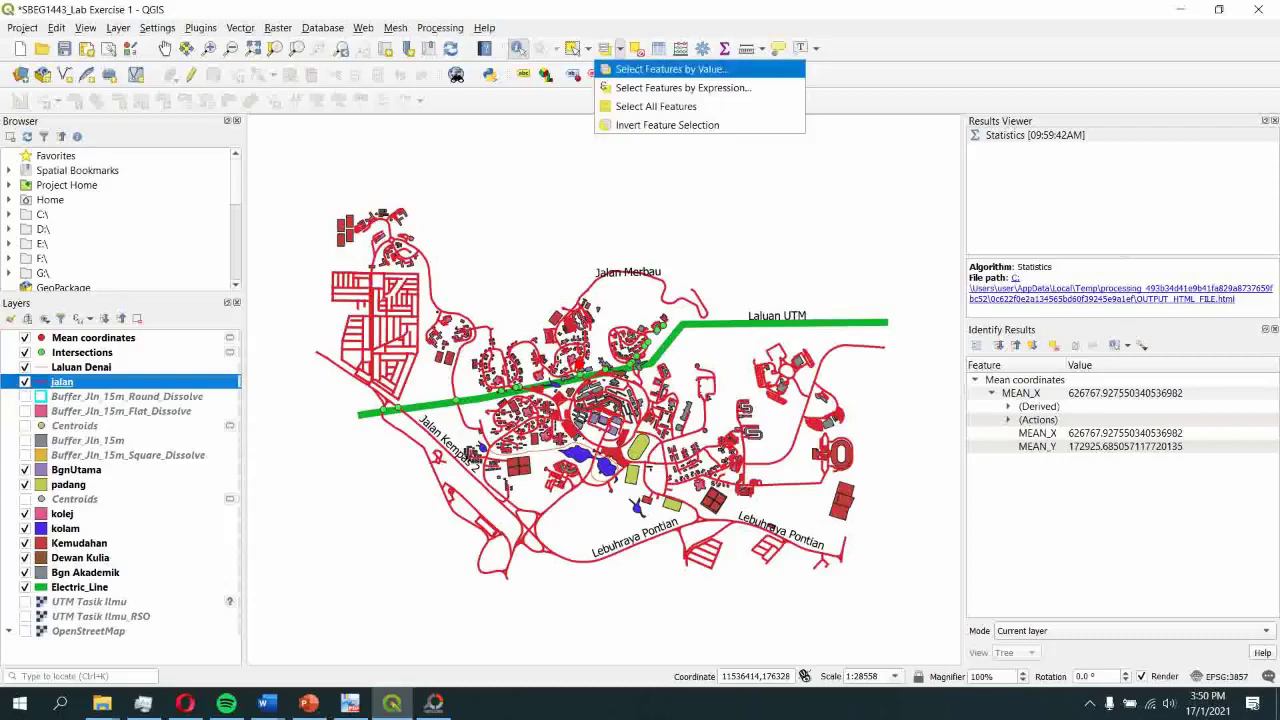
left_click(640, 70)
left_click_drag(770, 180, 707, 171)
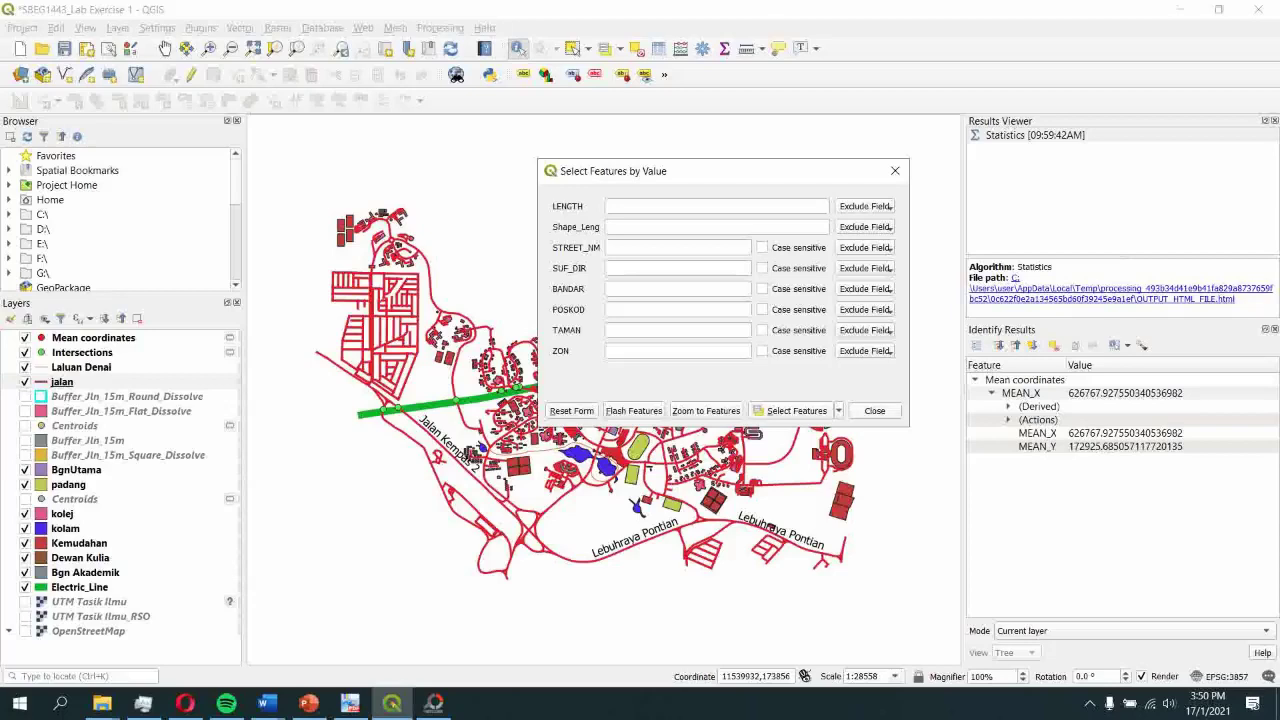
left_click(874, 410)
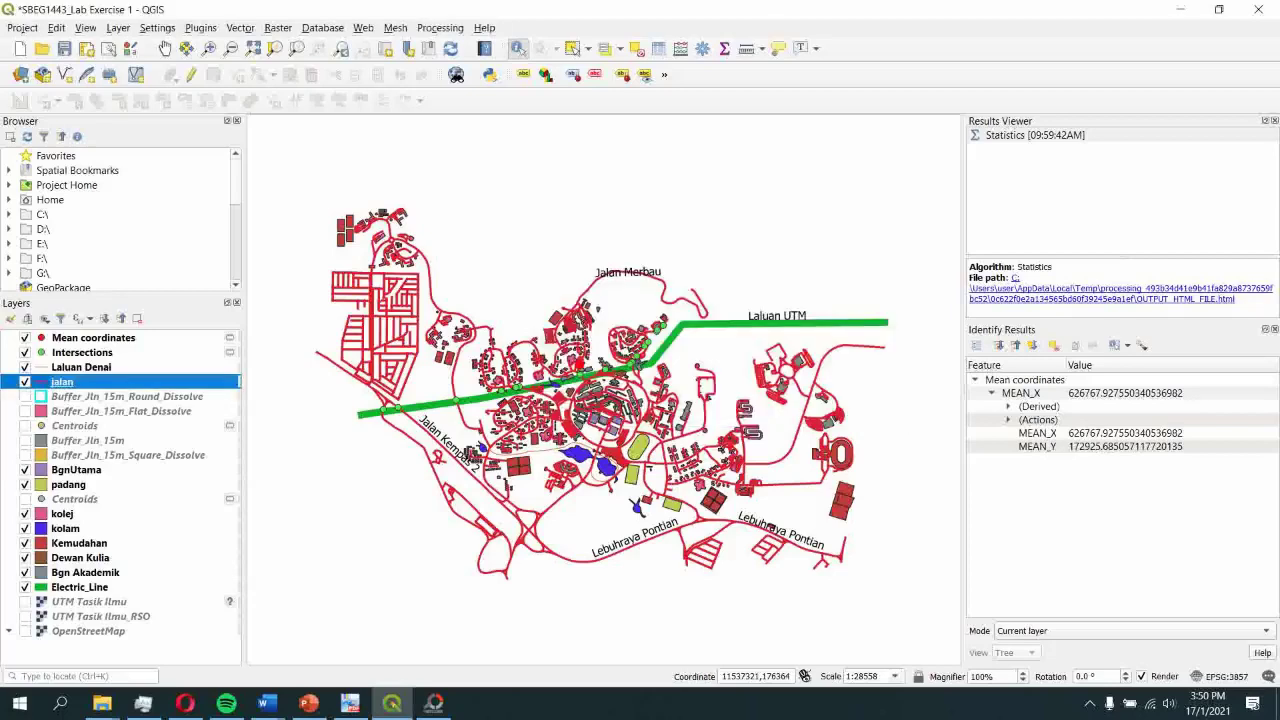
Open Select by Expression for the jalan layer and enlarge the dialog to fit the whole function list
left_click(620, 48)
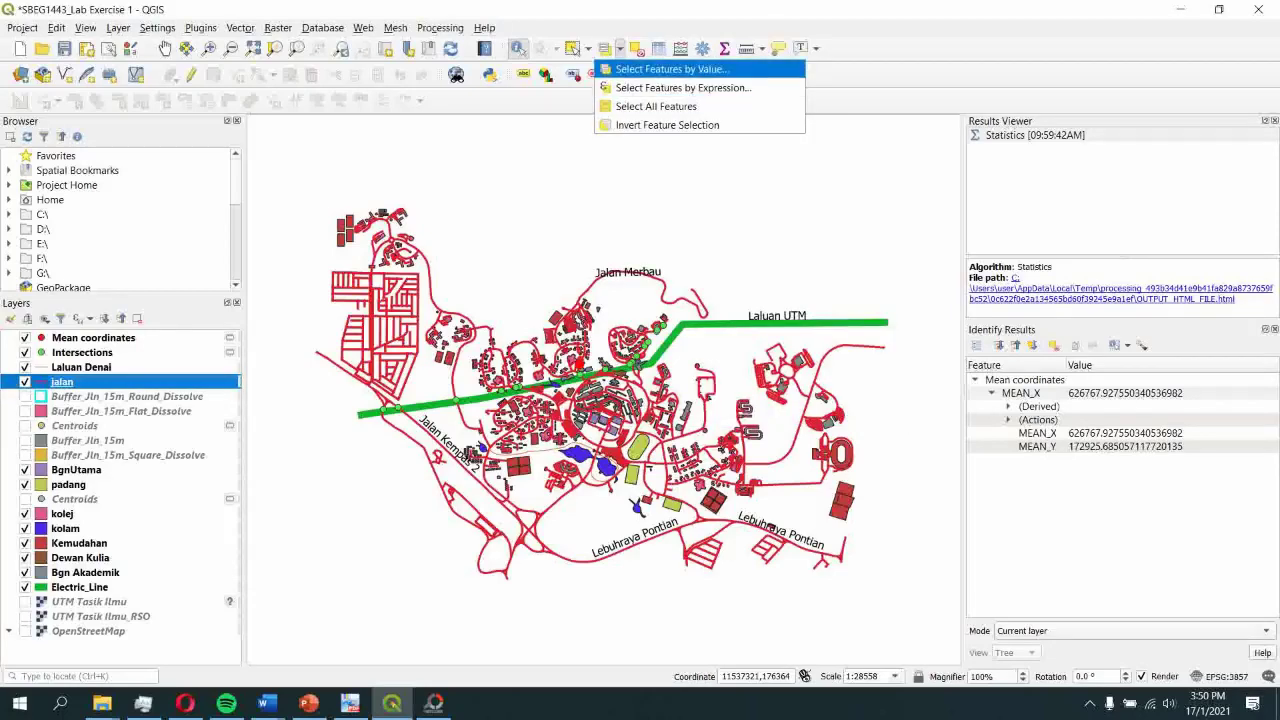
left_click(683, 88)
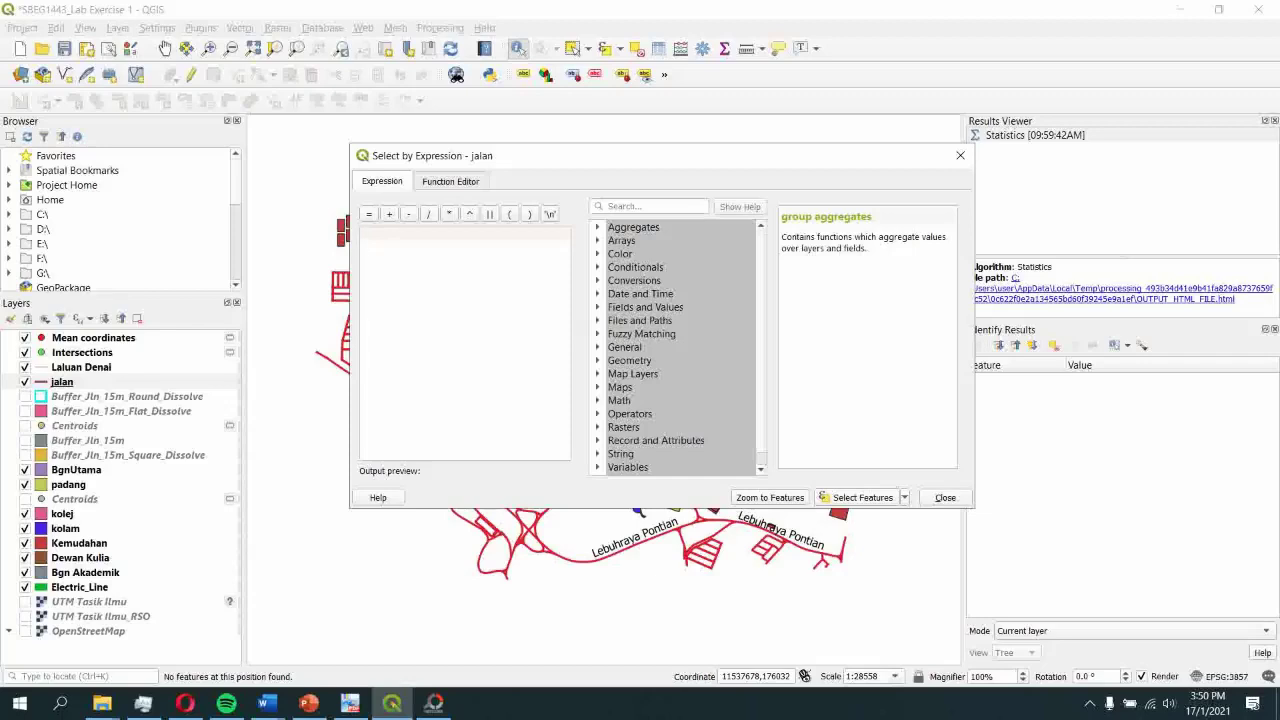
scroll(678, 347, "down", 1)
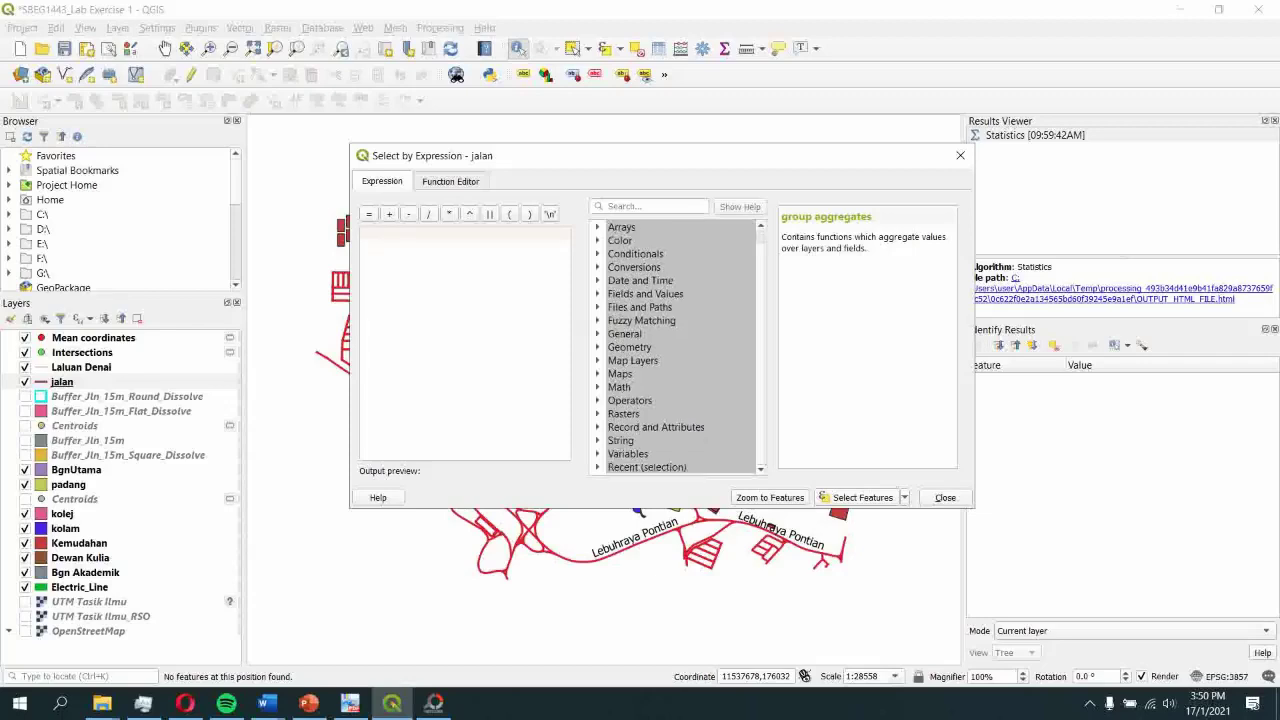
scroll(678, 347, "up", 1)
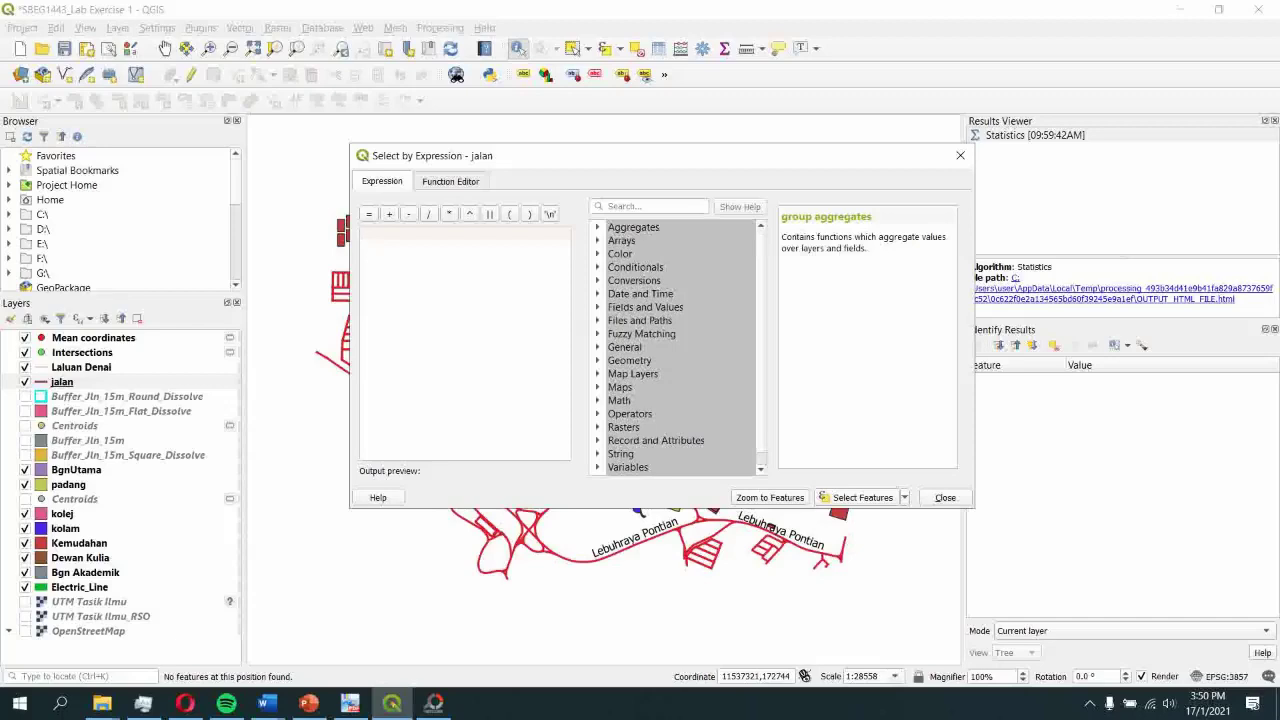
left_click_drag(600, 508, 600, 571)
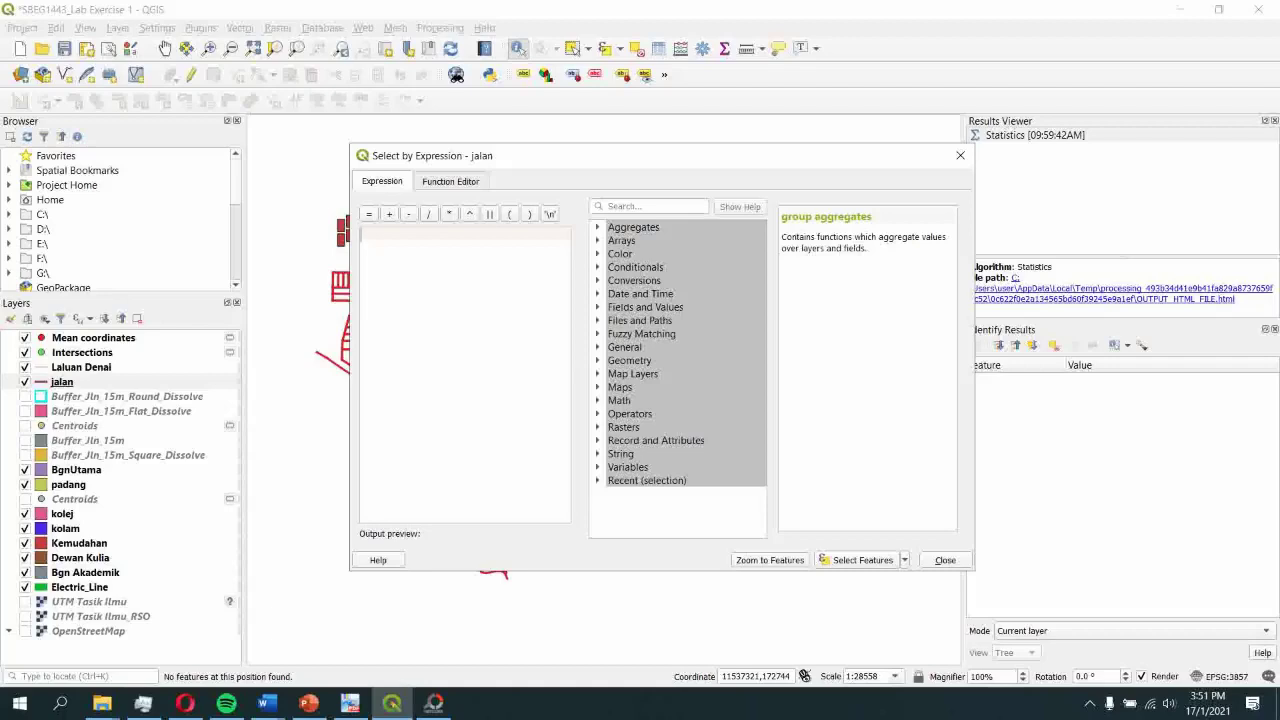
Start the expression with "ZON" = using the layer's fields, and list all unique values of the ZON field
left_click(598, 307)
scroll(672, 380, "down", 1)
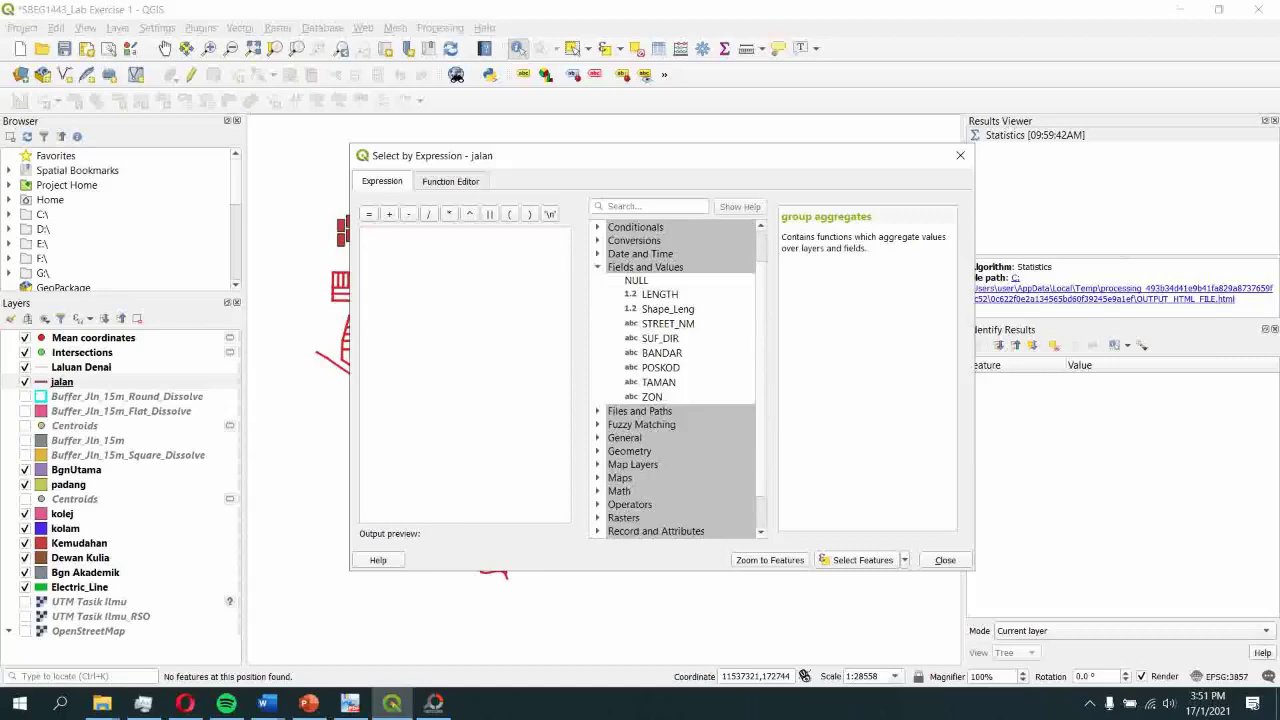
double_click(652, 397)
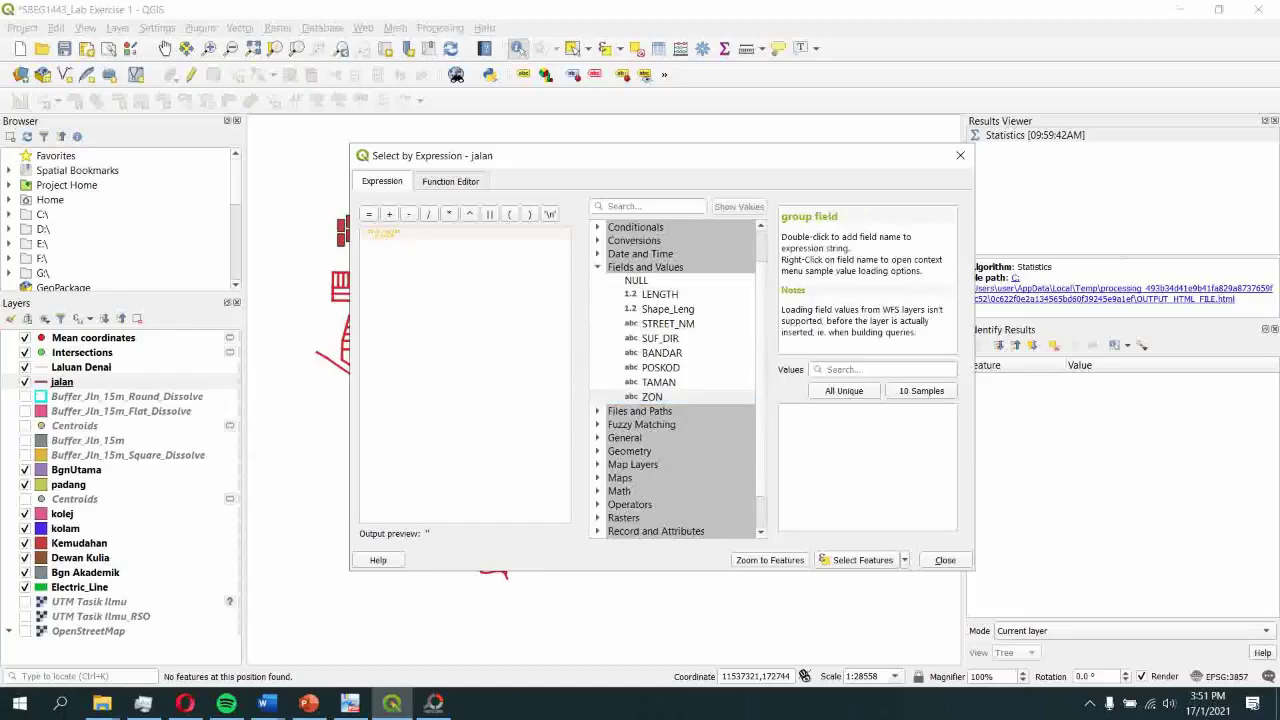
left_click_drag(600, 155, 735, 113)
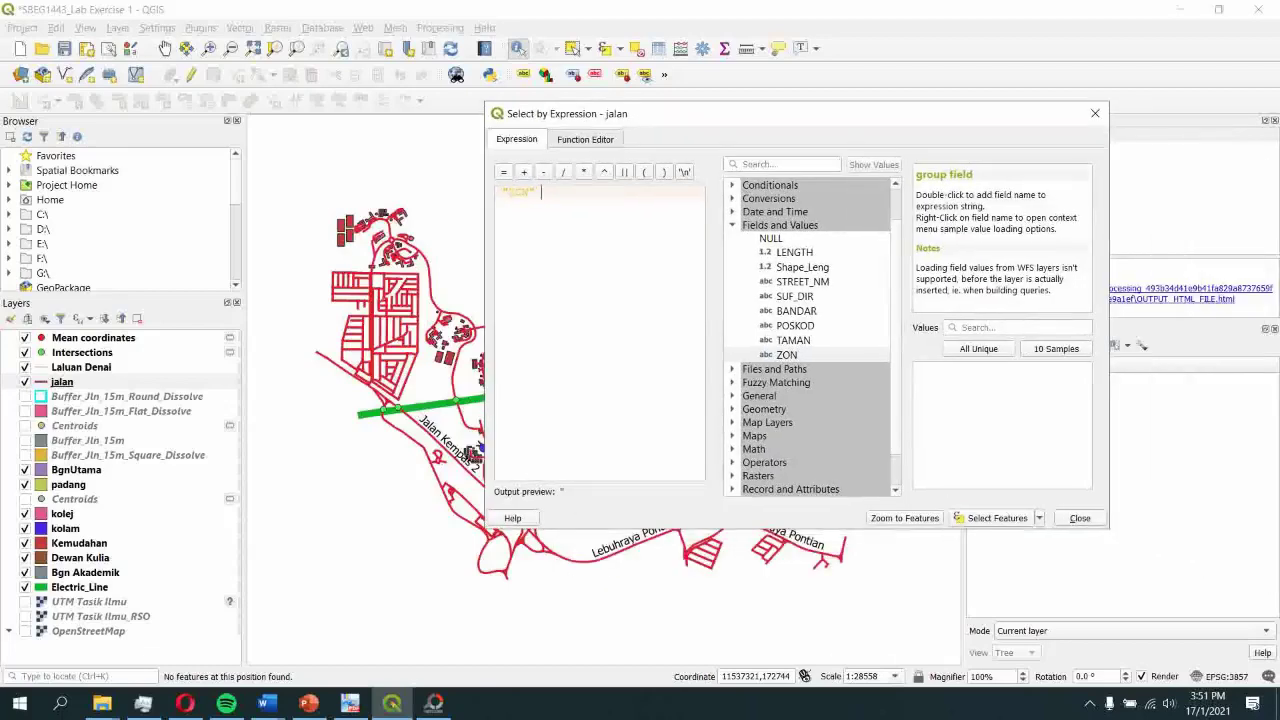
left_click(503, 171)
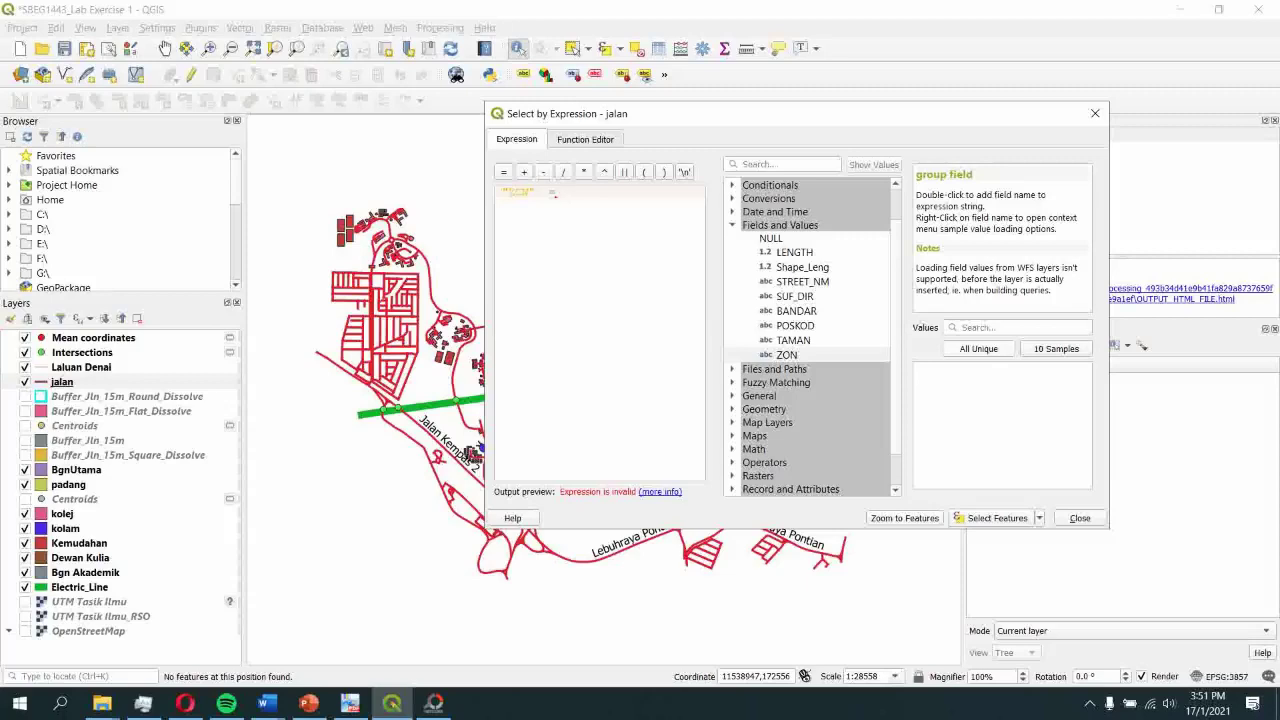
left_click(978, 348)
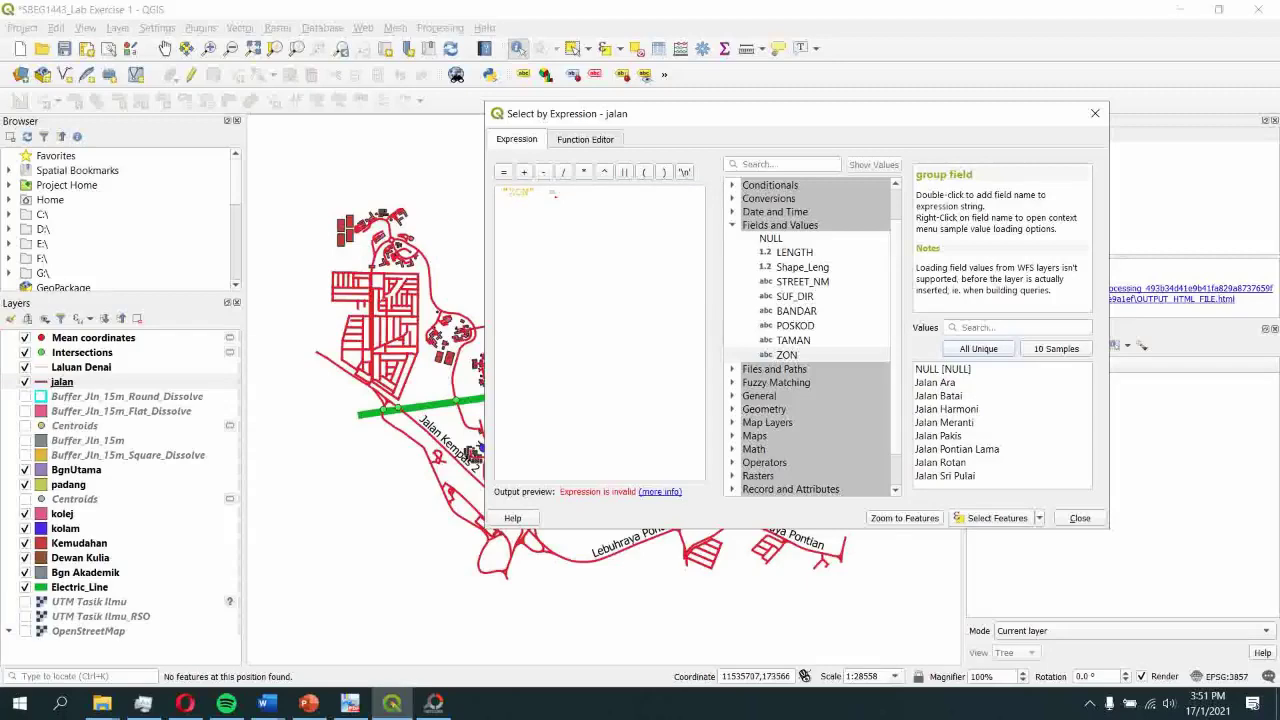
Look through the unique ZON values, from Jalan Ara to Jalan Sri Pulai
left_click(936, 383)
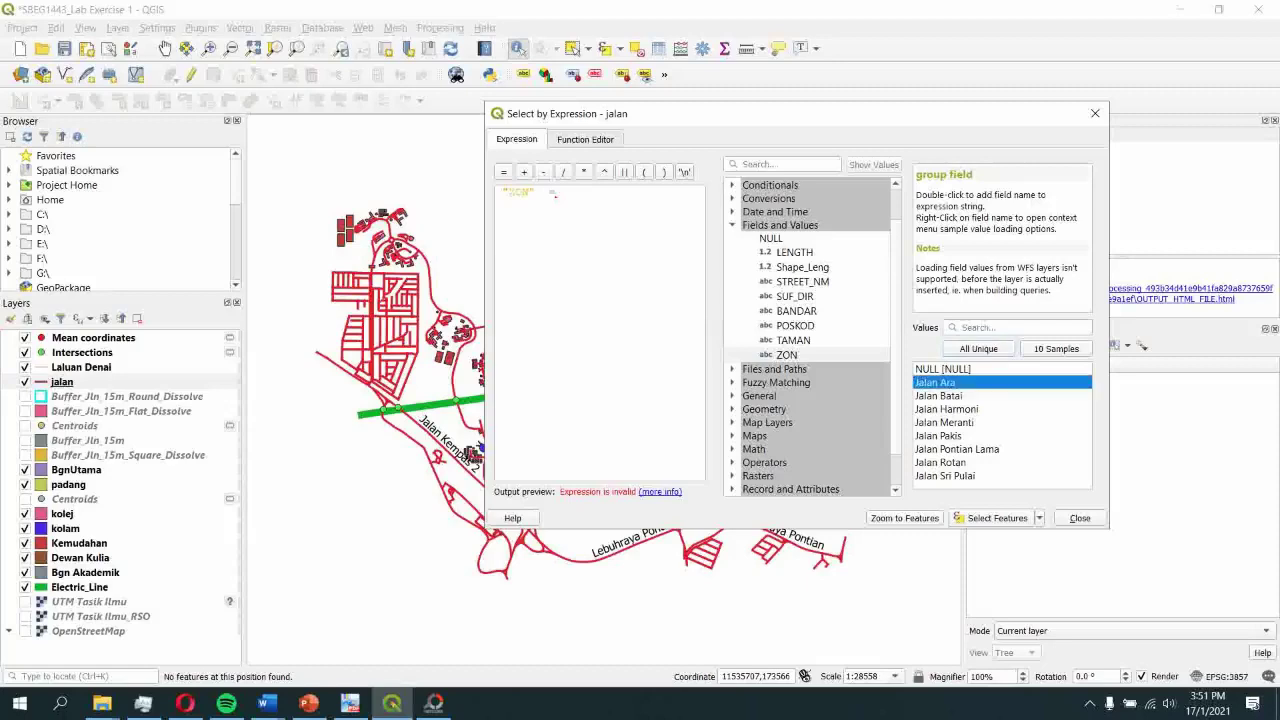
left_click(939, 396)
left_click(946, 409)
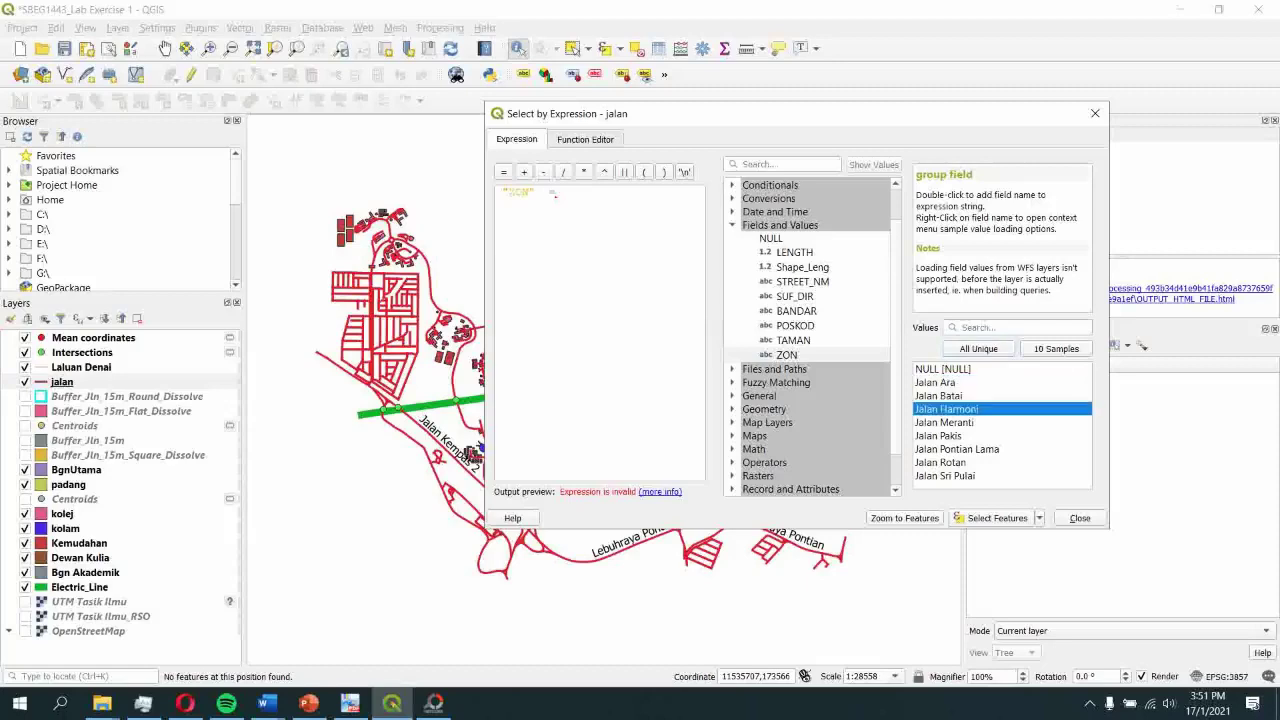
left_click(944, 423)
left_click(938, 436)
left_click(957, 449)
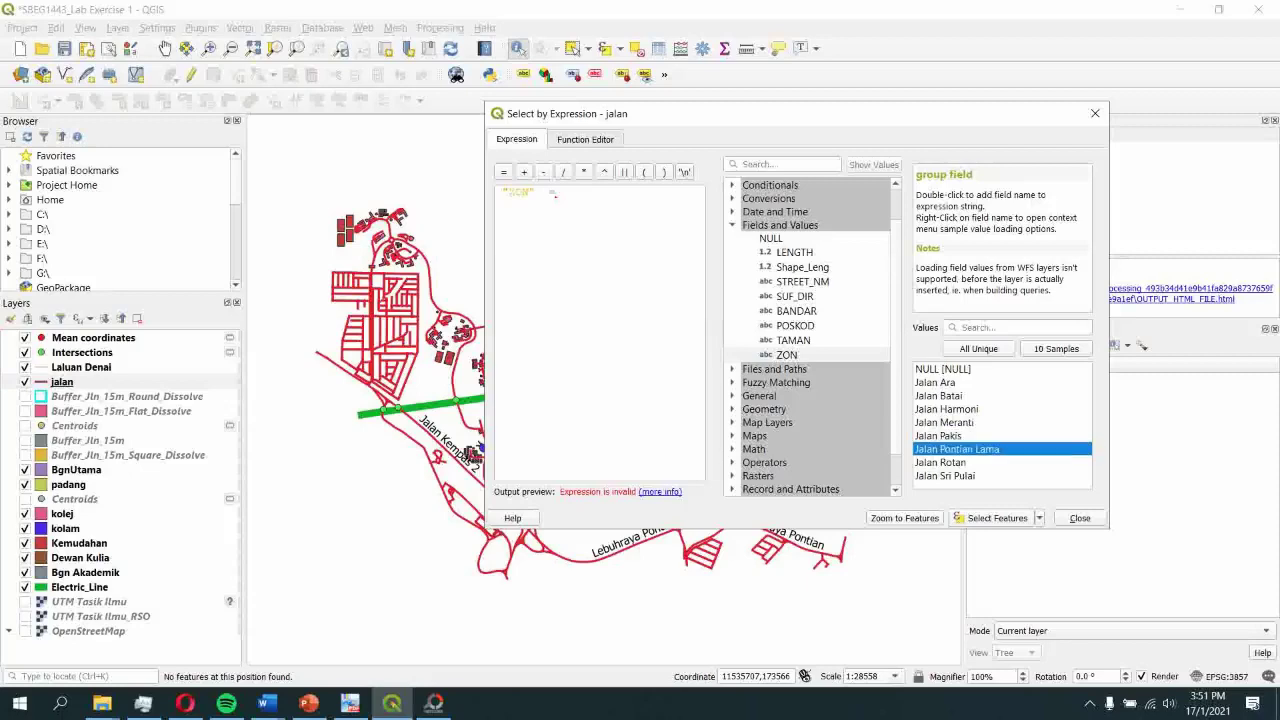
left_click(941, 462)
left_click(945, 476)
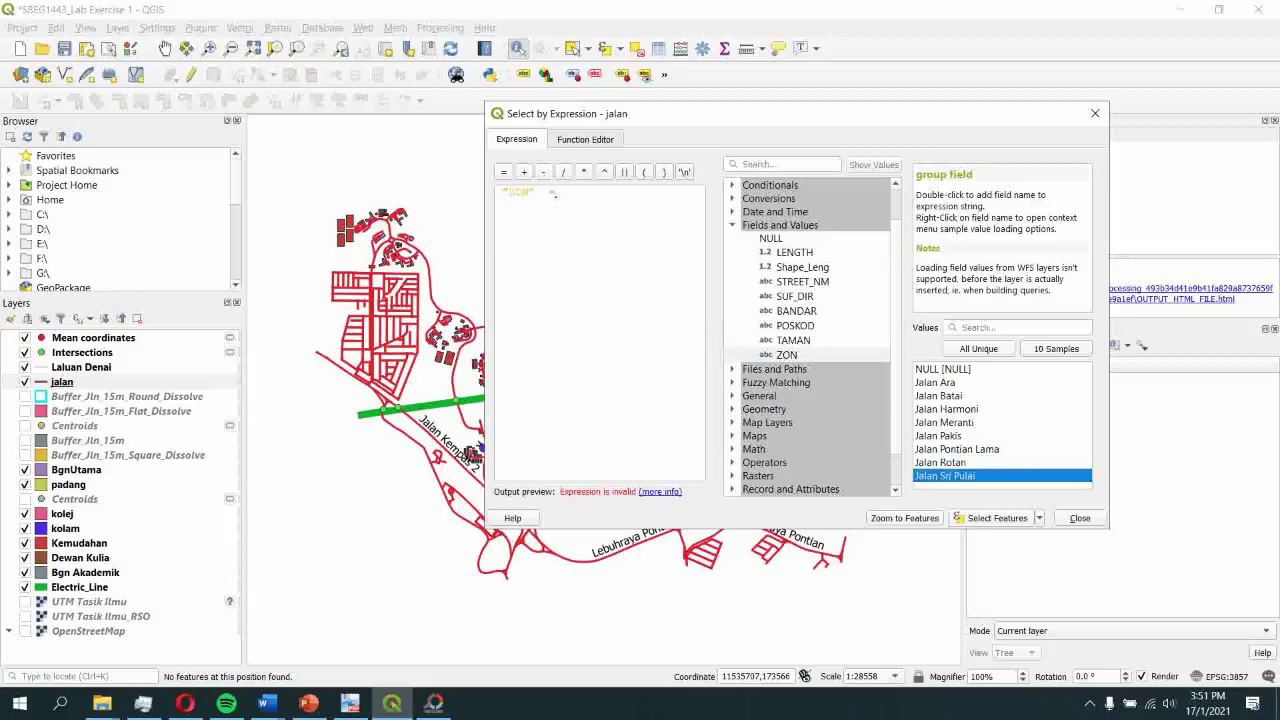
left_click(935, 383)
left_click(938, 396)
left_click(946, 409)
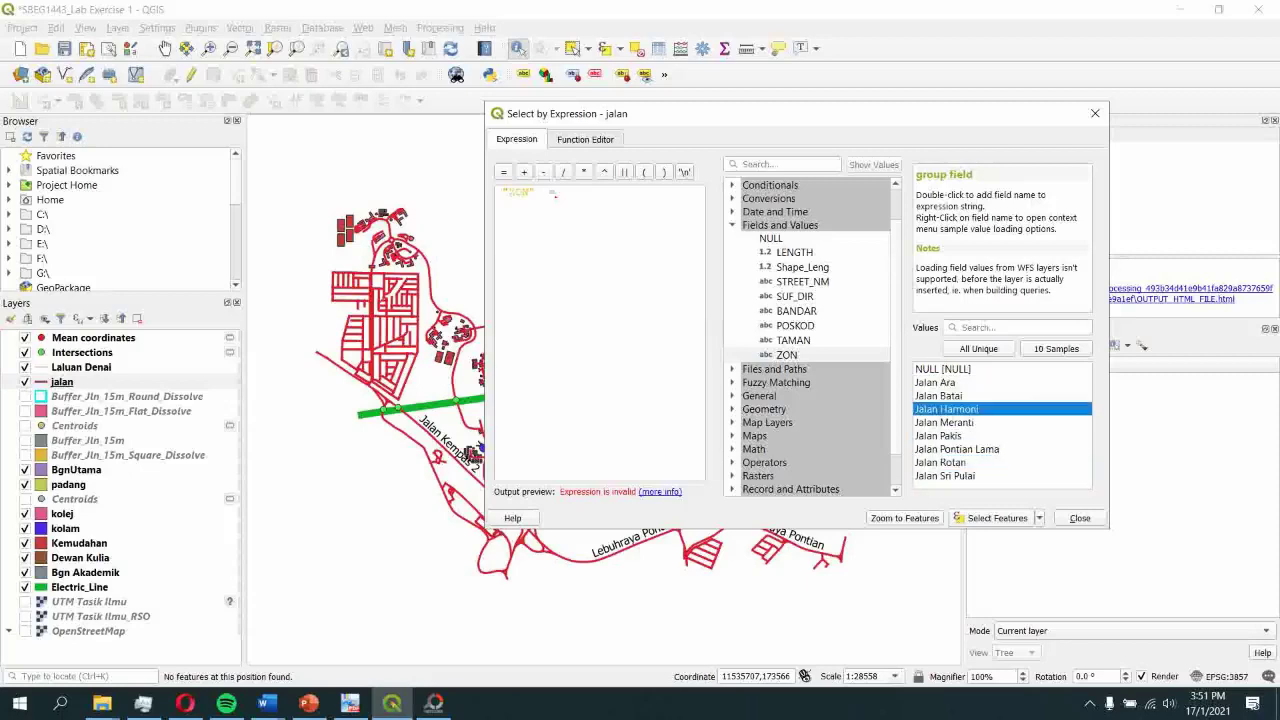
left_click(944, 423)
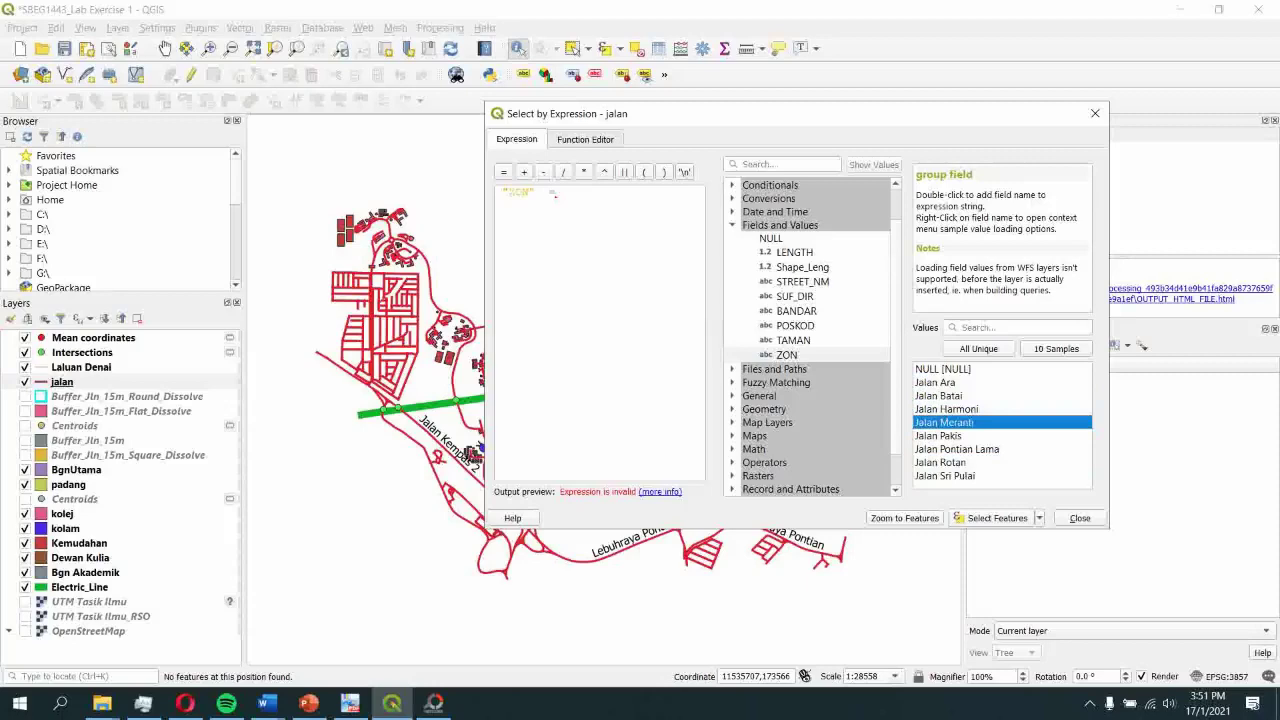
left_click(787, 355)
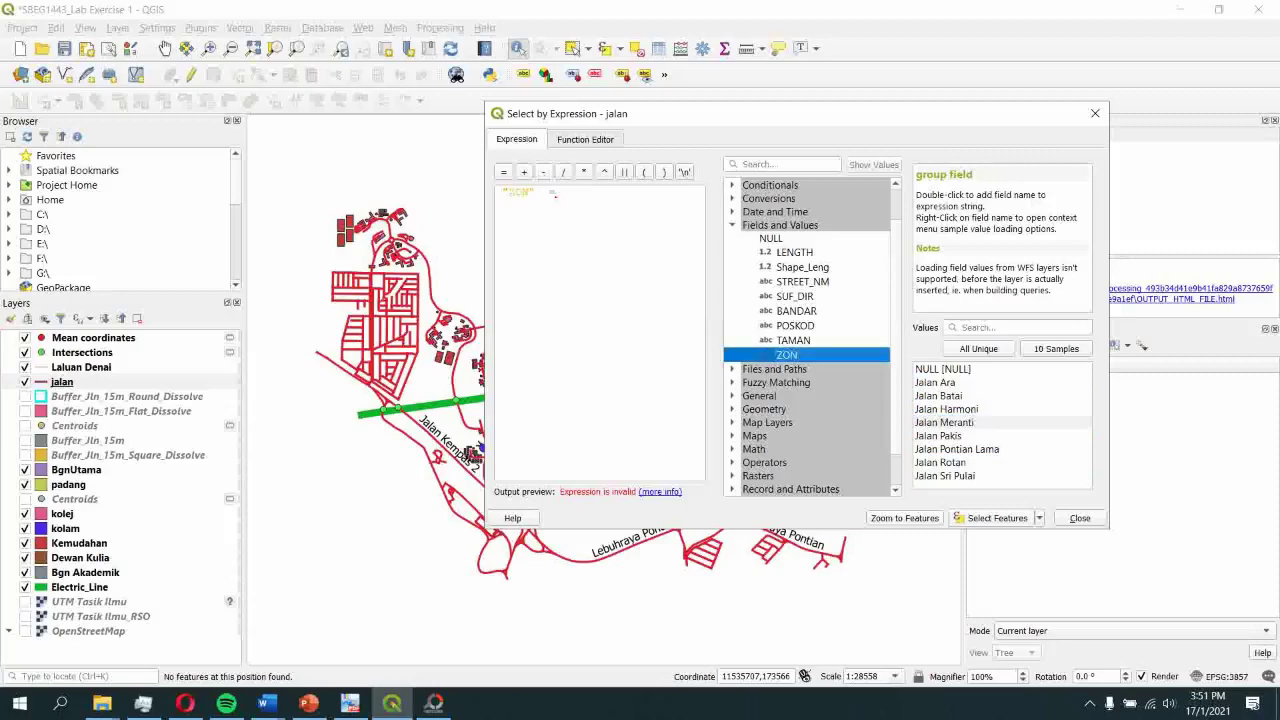
Complete the expression as "ZON" = 'Jalan Pontian Lama' and select the matching roads
left_click(957, 449)
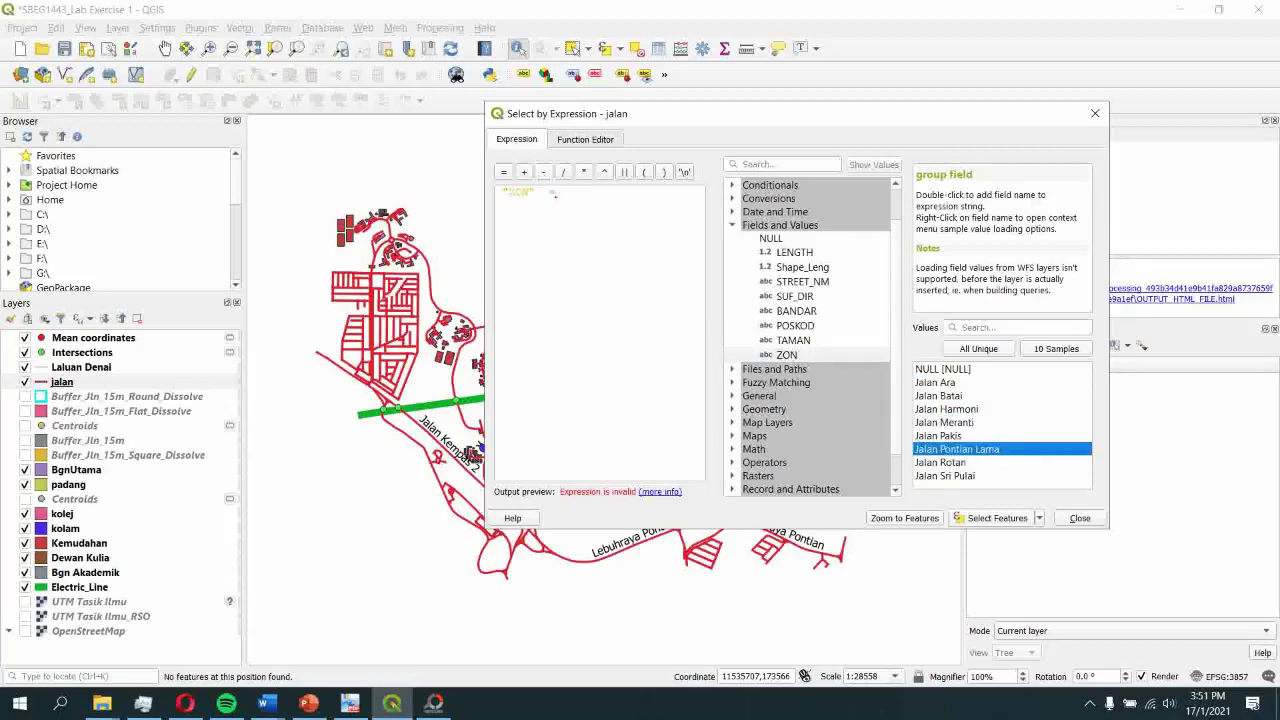
double_click(956, 449)
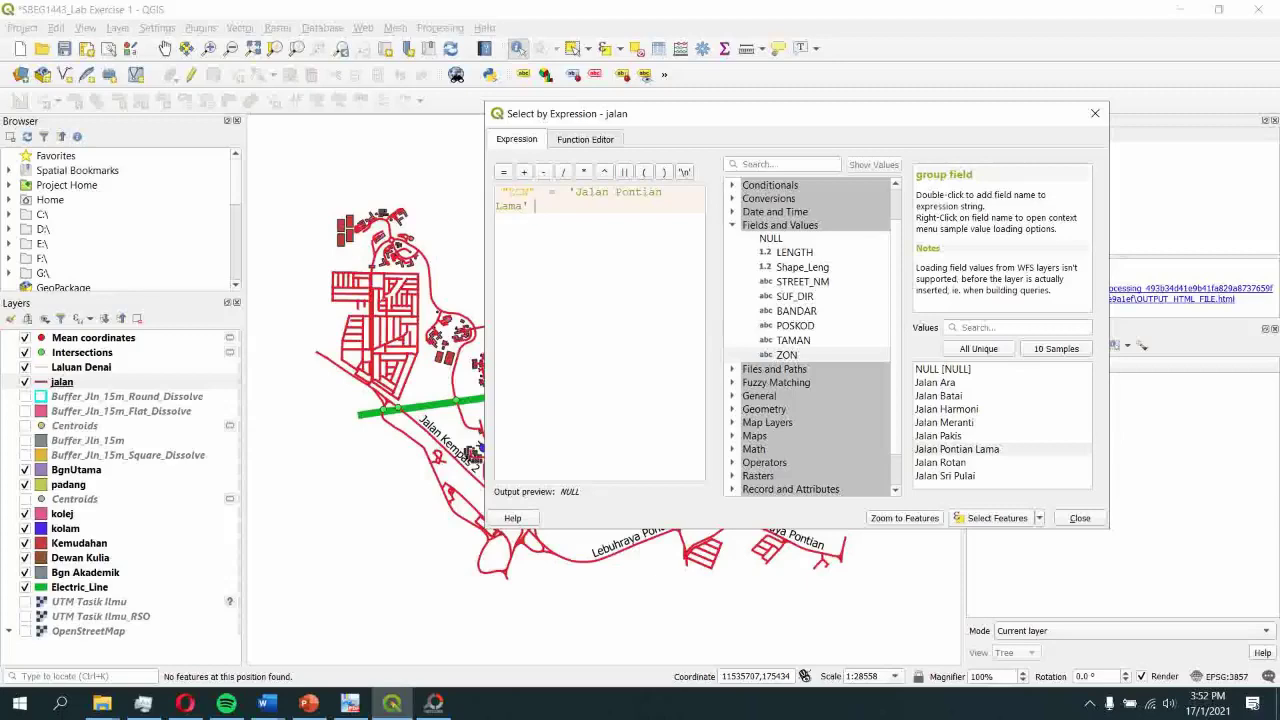
left_click(991, 518)
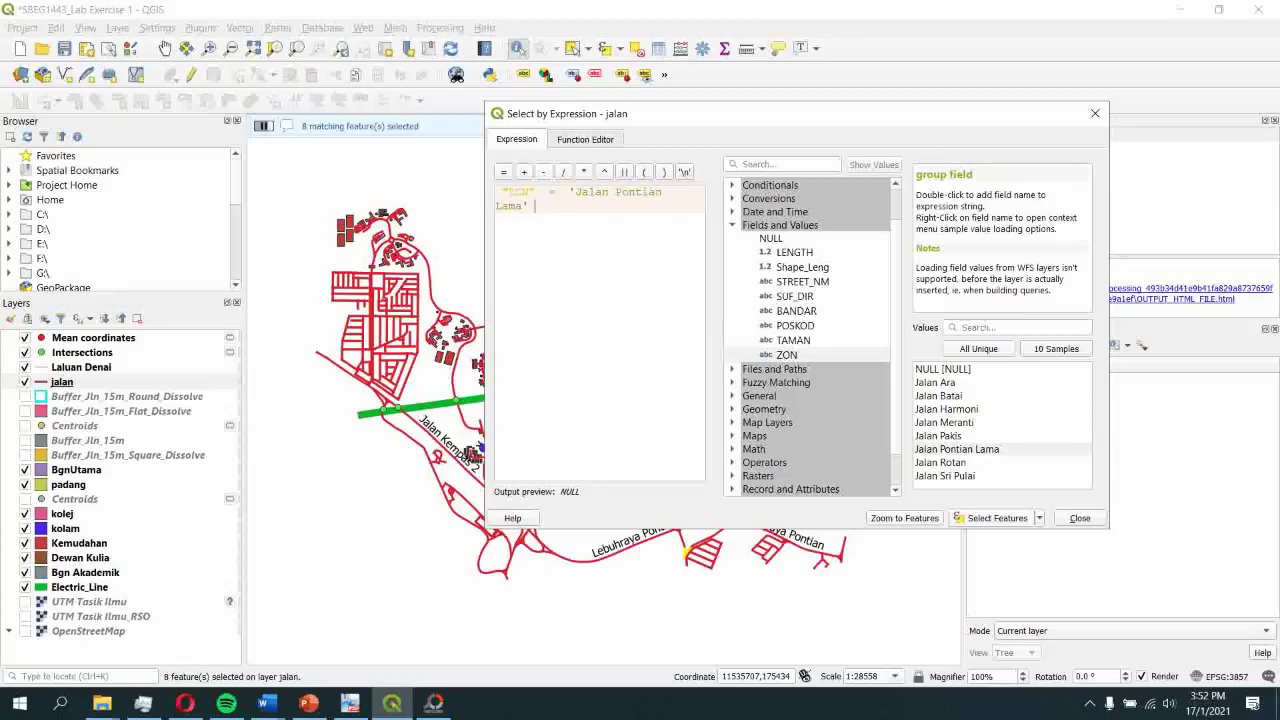
Zoom to the selected Jalan Pontian Lama roads and move the expression dialog aside to examine them on the map
left_click_drag(600, 113, 451, 50)
left_click(757, 454)
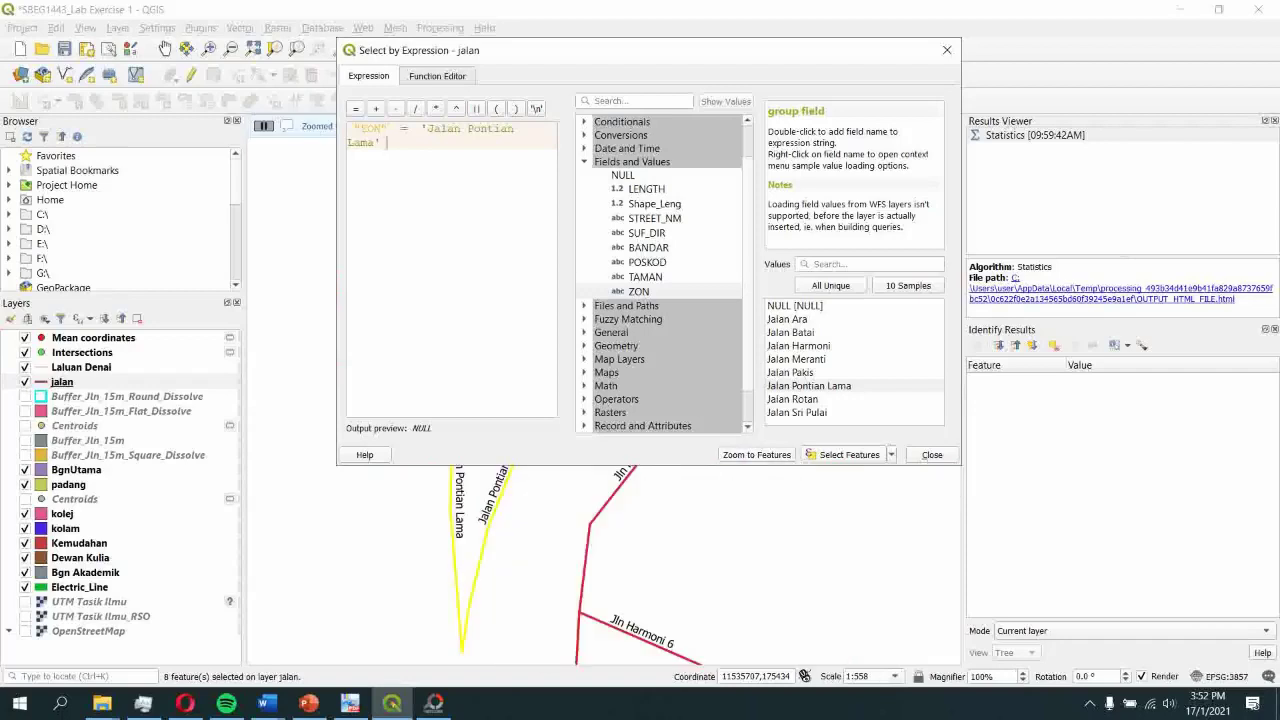
left_click_drag(600, 50, 994, 103)
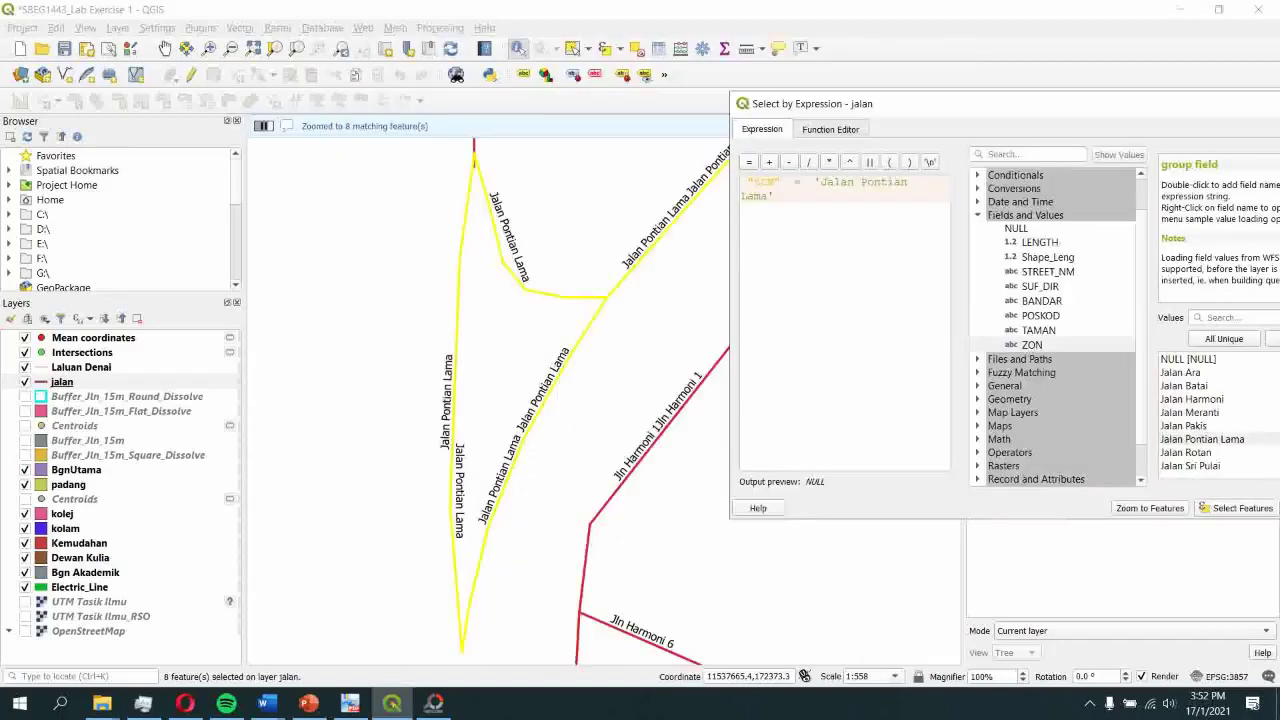
scroll(638, 339, "down", 2)
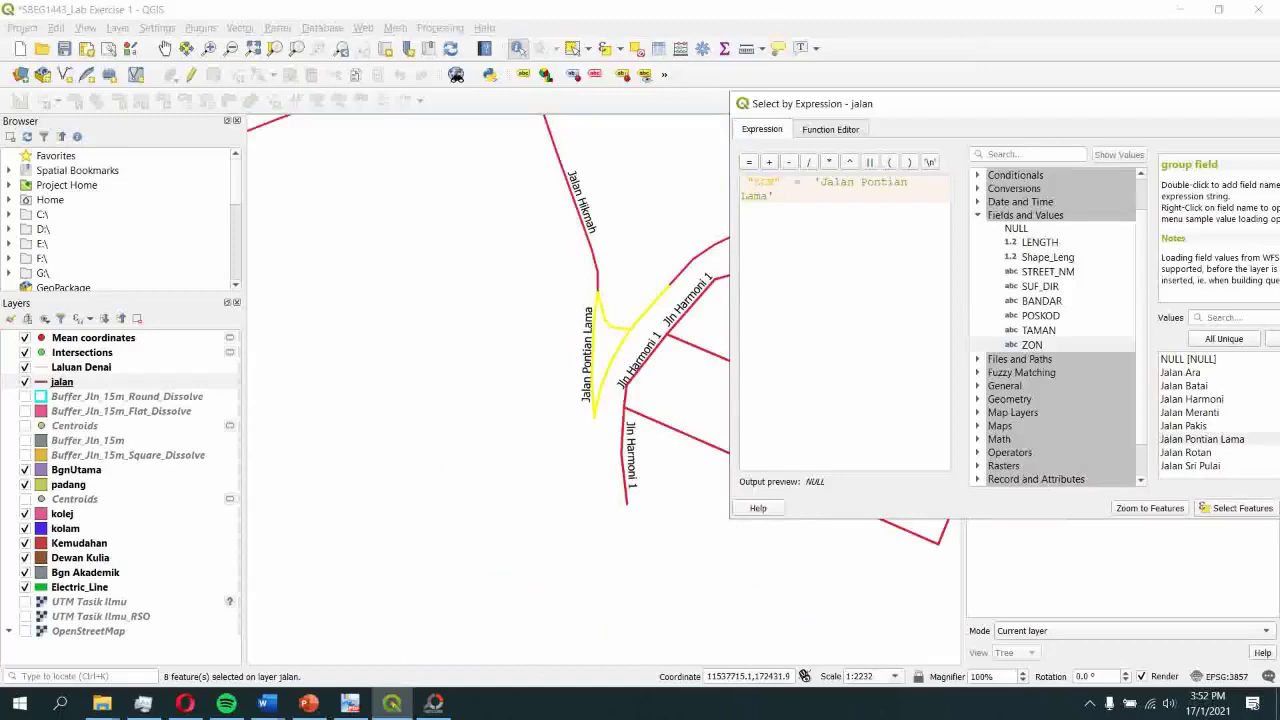
Change the expression to "ZON" = 'Jalan Ara', select the matching roads and zoom the map to them
left_click_drag(900, 104, 551, 141)
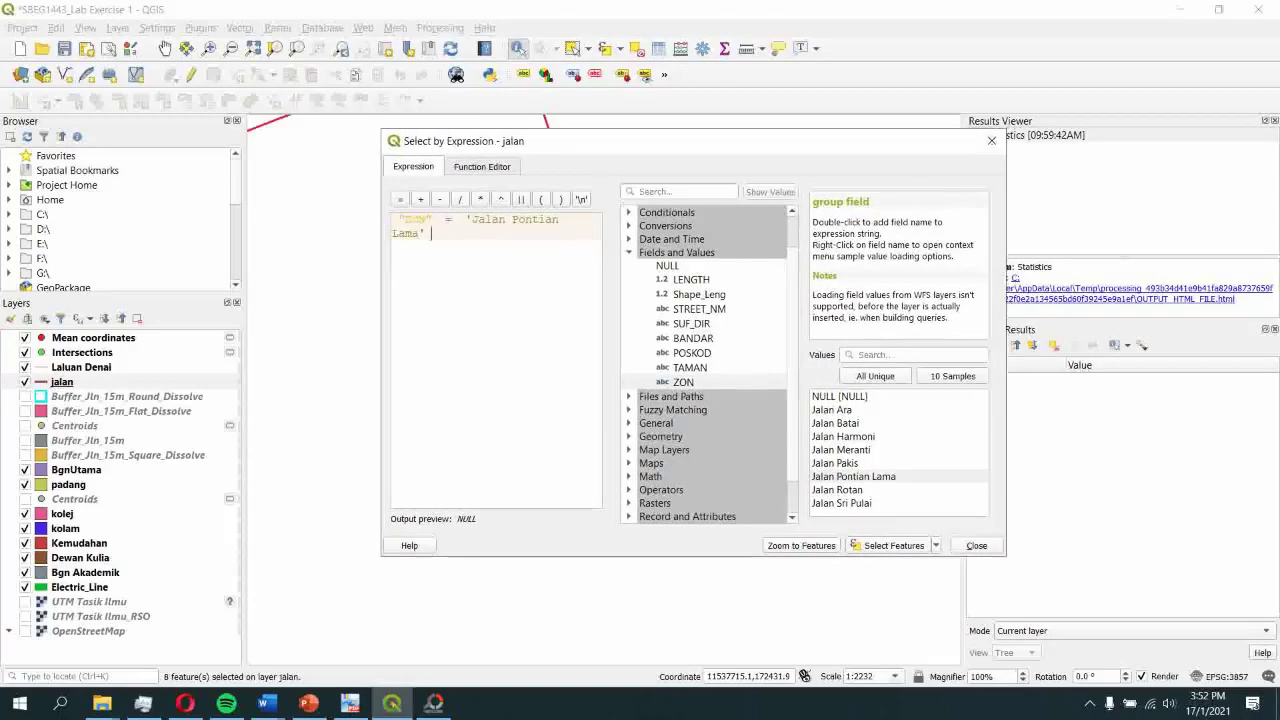
left_click_drag(432, 233, 465, 220)
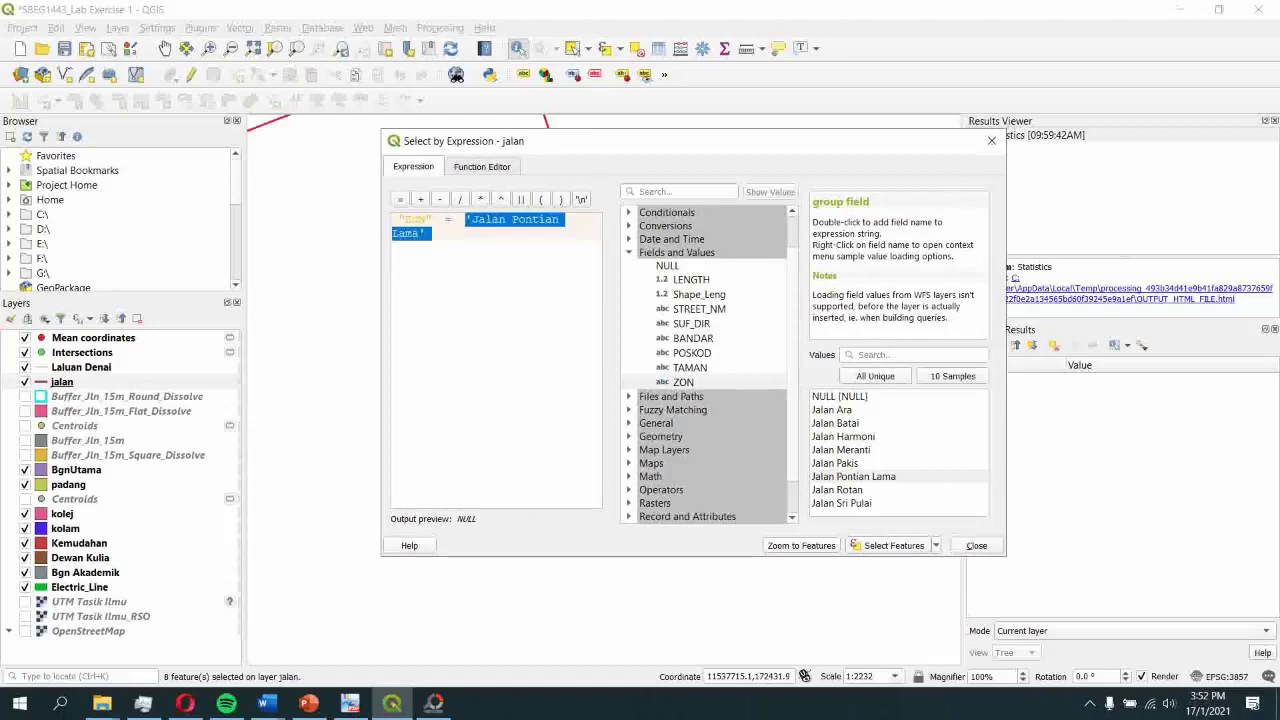
key("BackSpace")
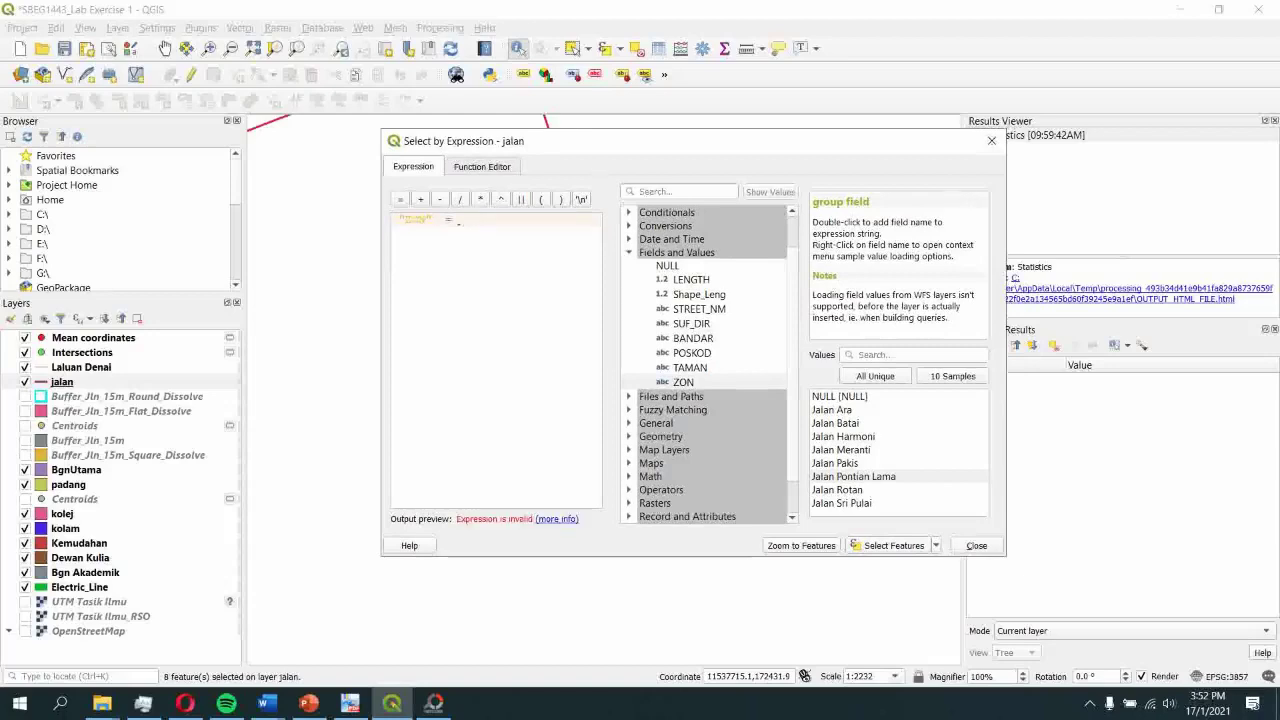
double_click(831, 409)
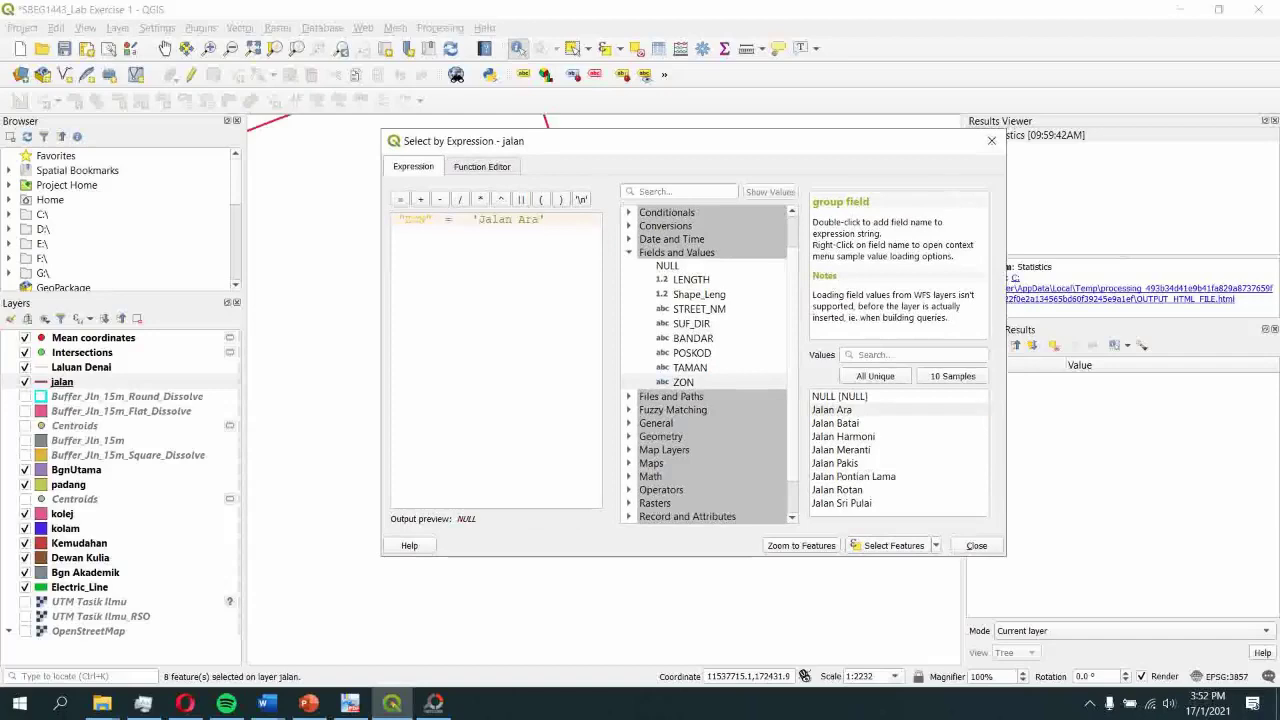
left_click(888, 546)
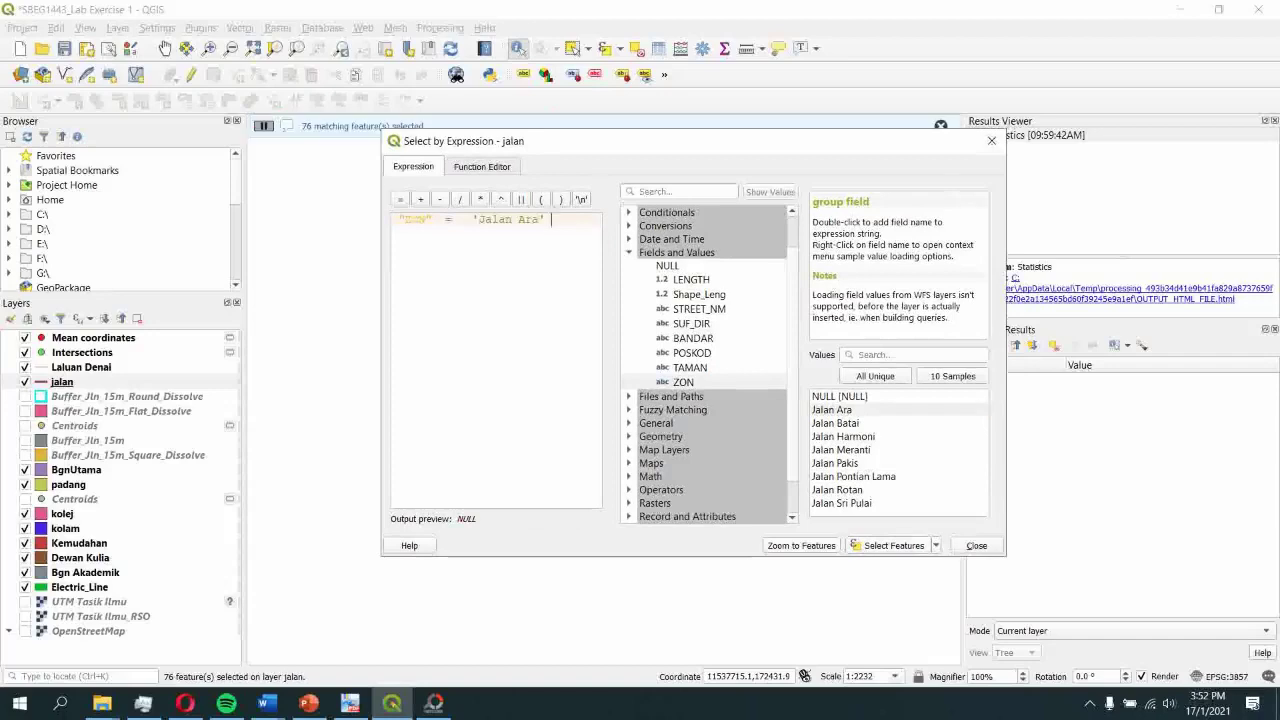
left_click(801, 545)
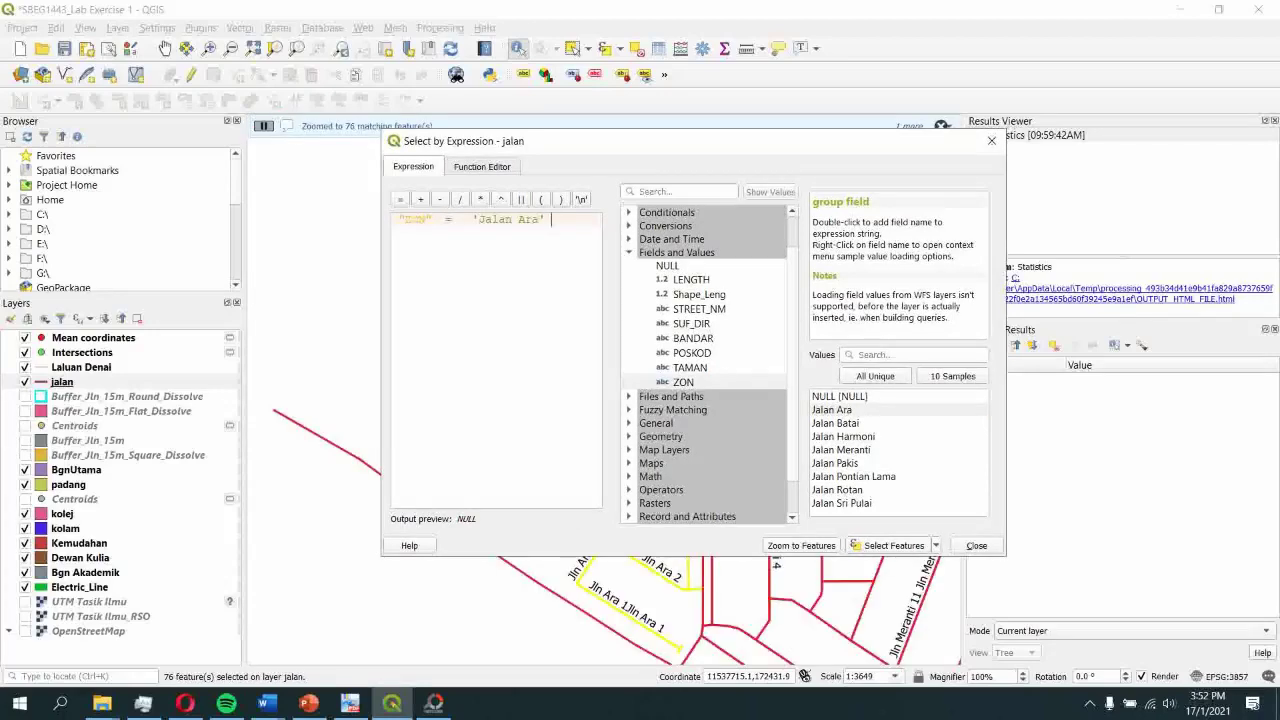
left_click_drag(600, 141, 1037, 144)
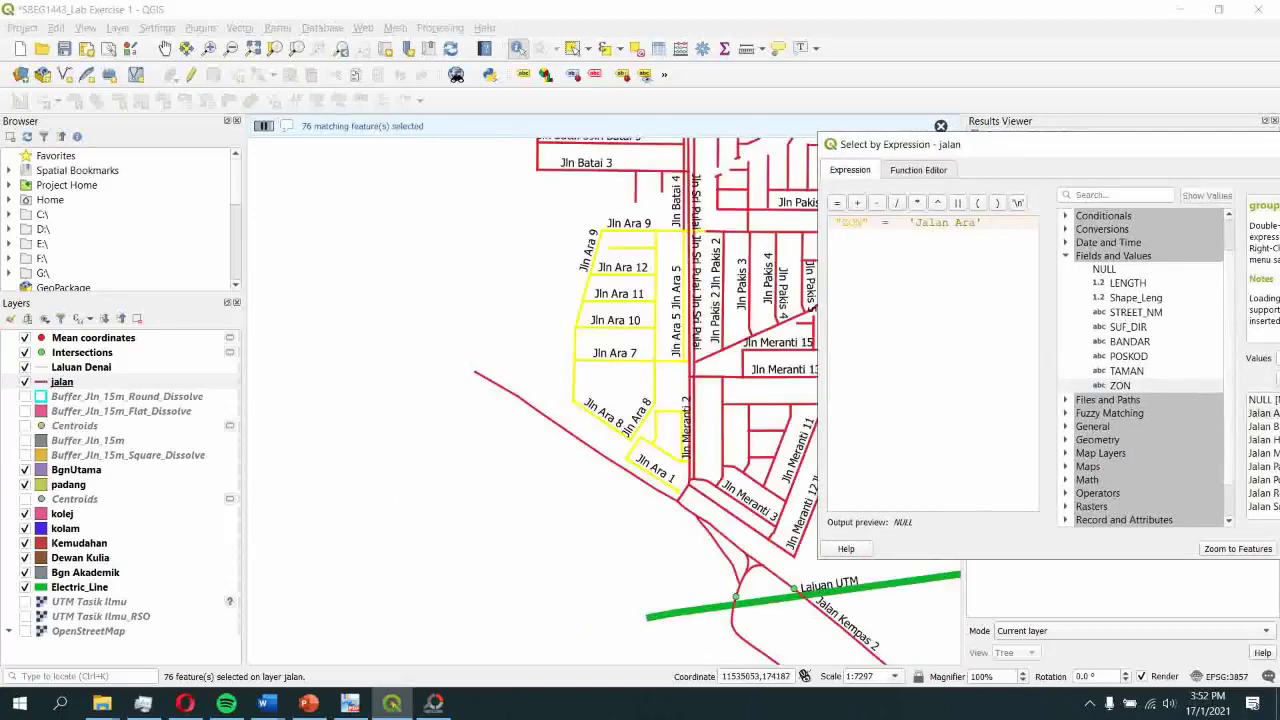
Reselect the roads matching "ZON" = 'Jalan Ara' and move the expression dialog aside to examine them on the map
left_click_drag(960, 144, 844, 137)
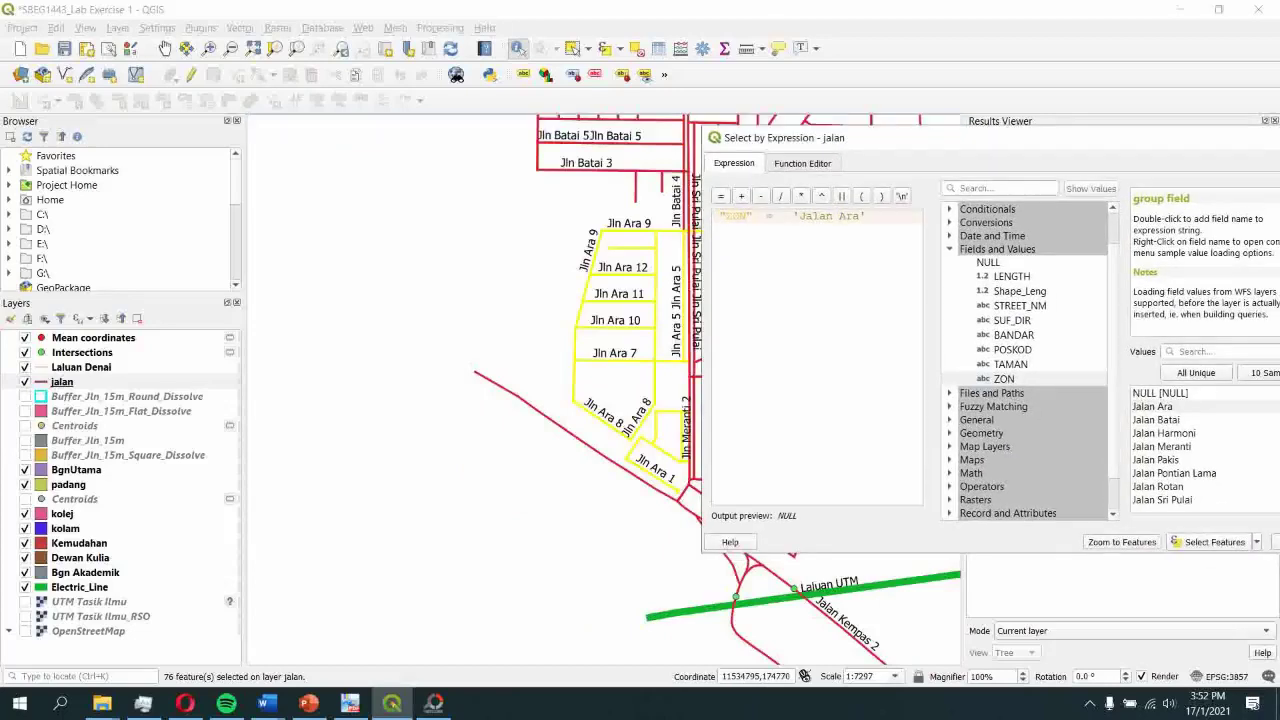
left_click_drag(844, 137, 707, 140)
left_click(1078, 545)
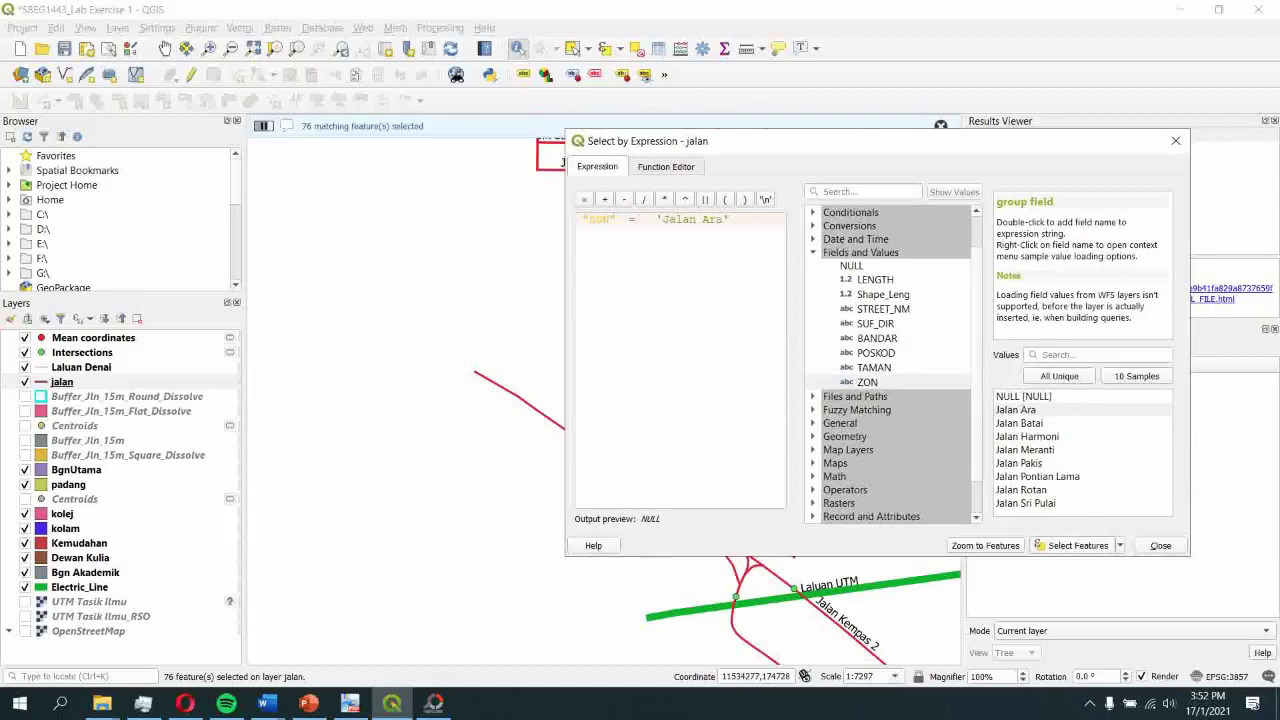
left_click_drag(763, 141, 924, 136)
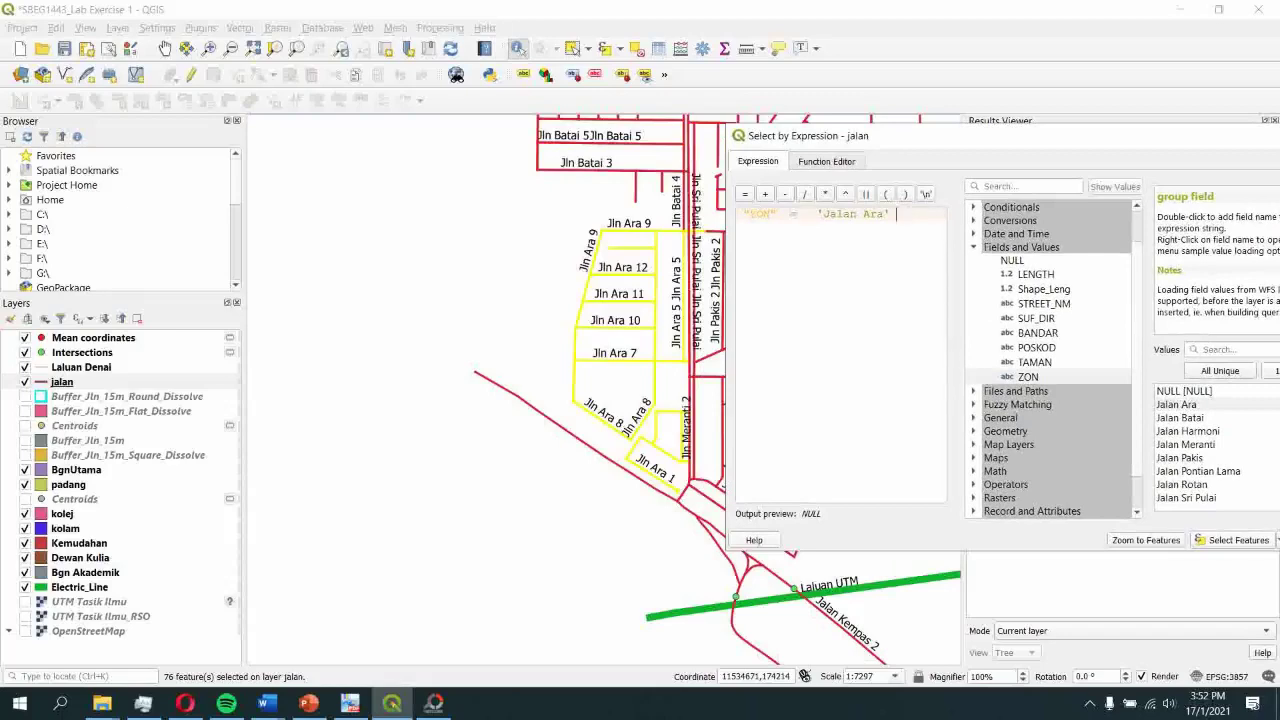
left_click_drag(900, 136, 749, 147)
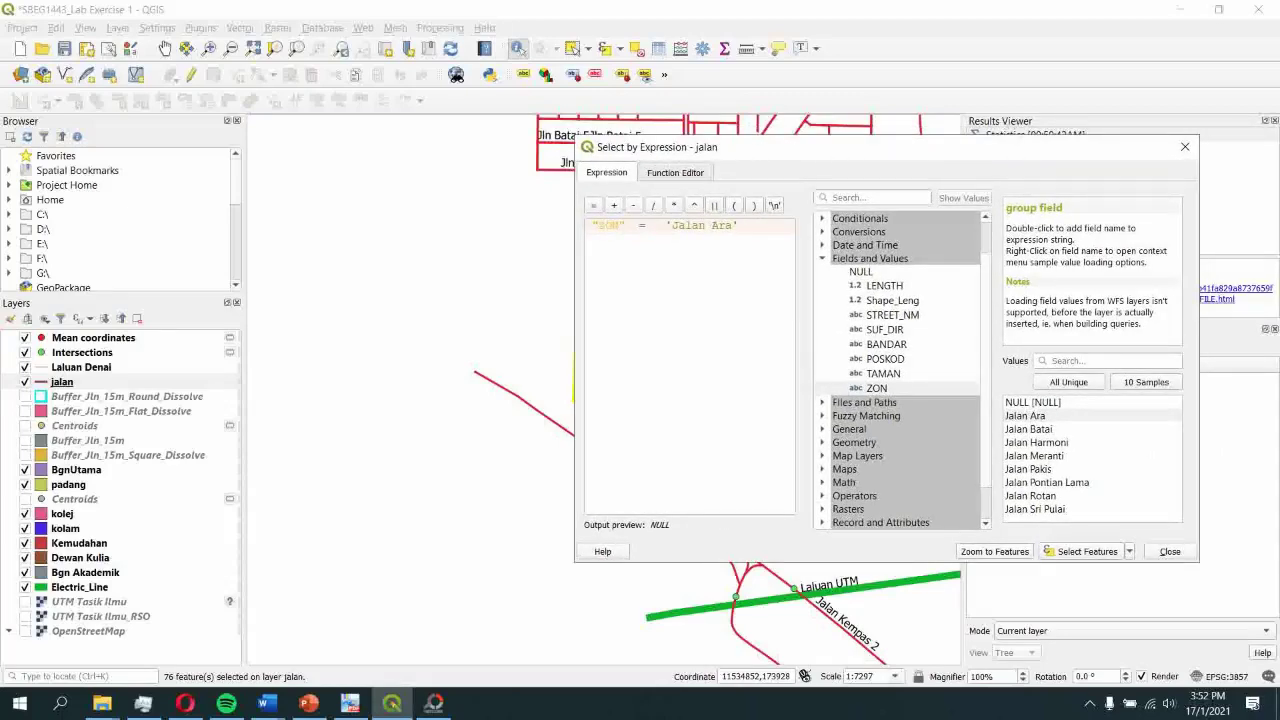
Extend the expression with AND "ZON" = 'Jalan Harmoni' and run the selection on the jalan layer
type("AND")
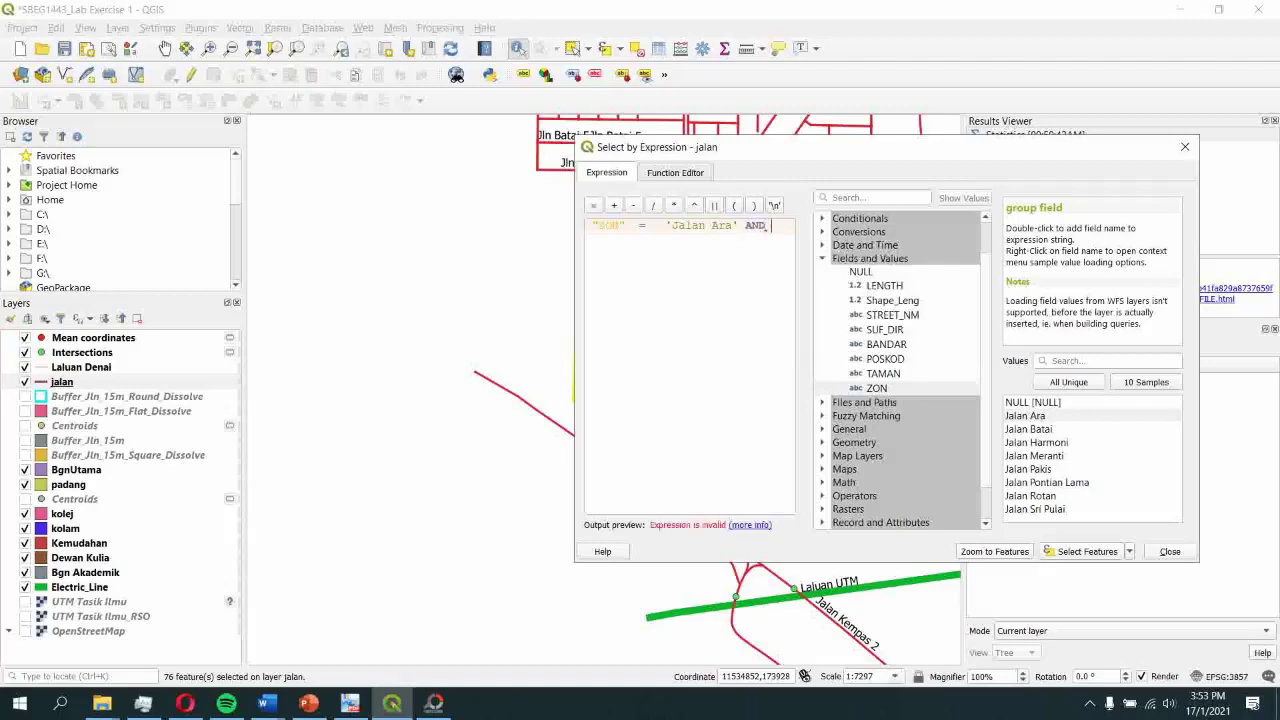
double_click(877, 388)
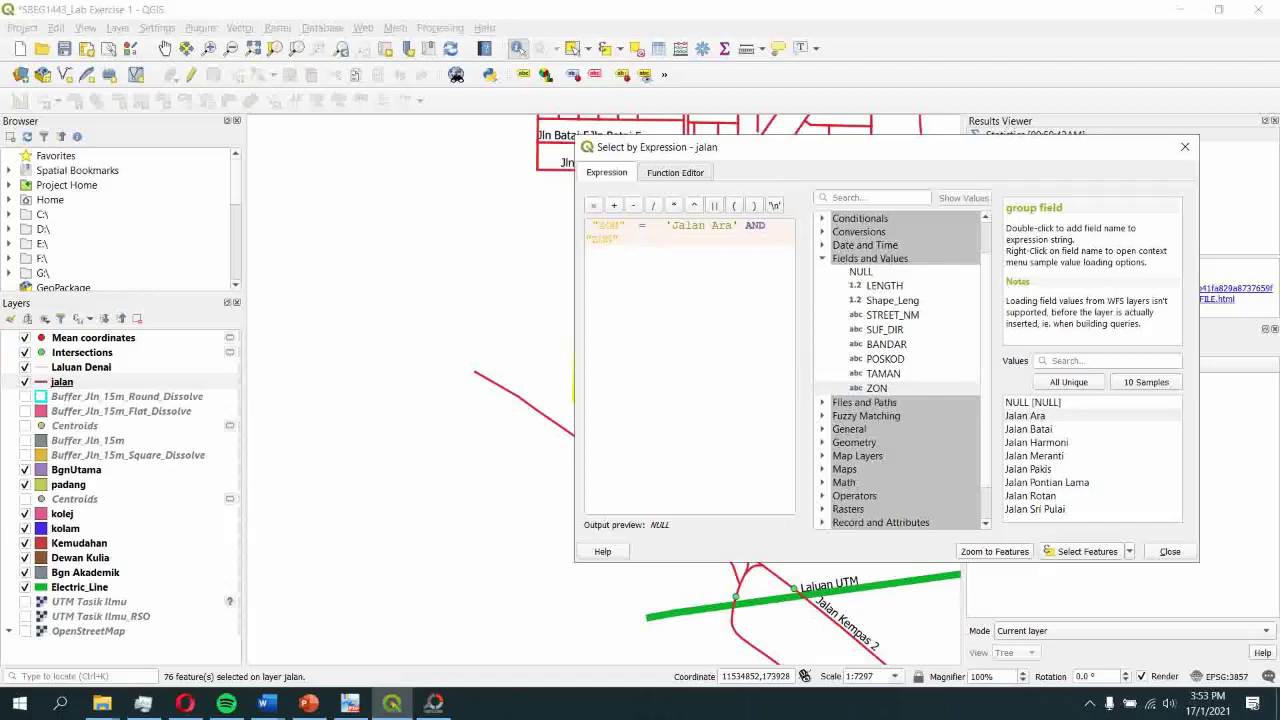
type("=")
double_click(1037, 443)
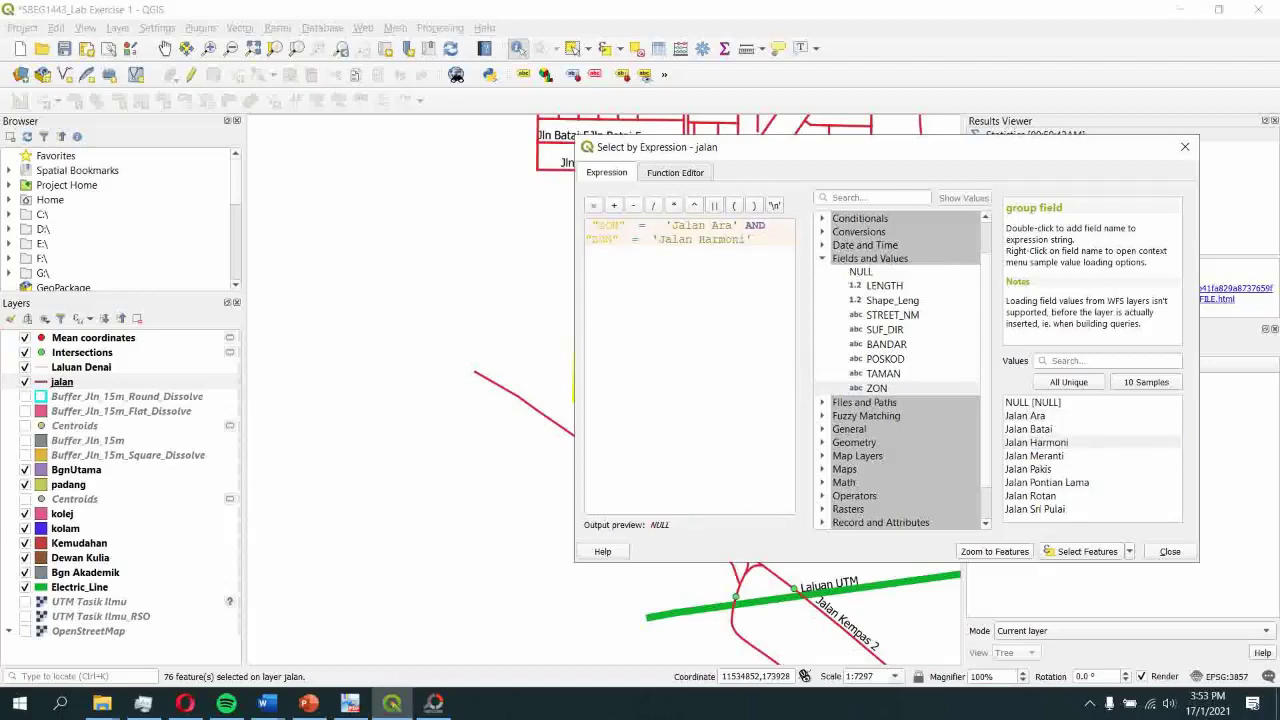
left_click(1082, 552)
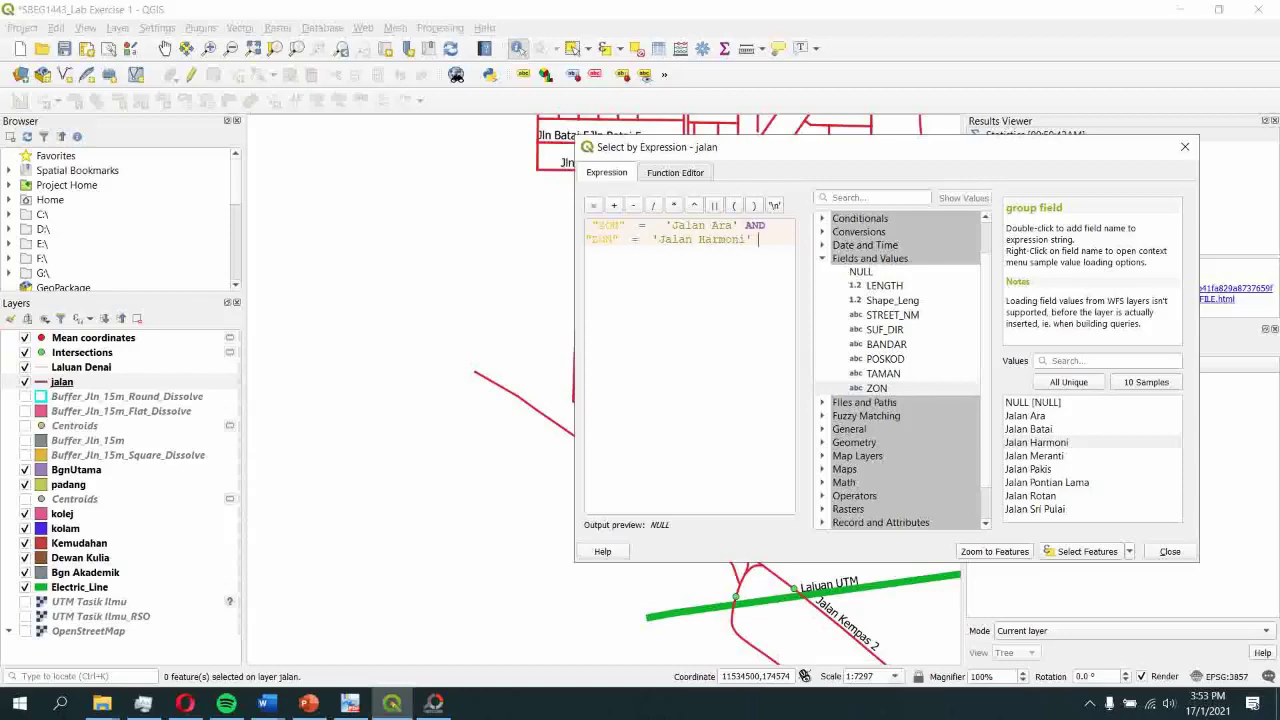
Replace the AND operator between the two ZON conditions with OR and select the matching roads
double_click(755, 226)
type("OR")
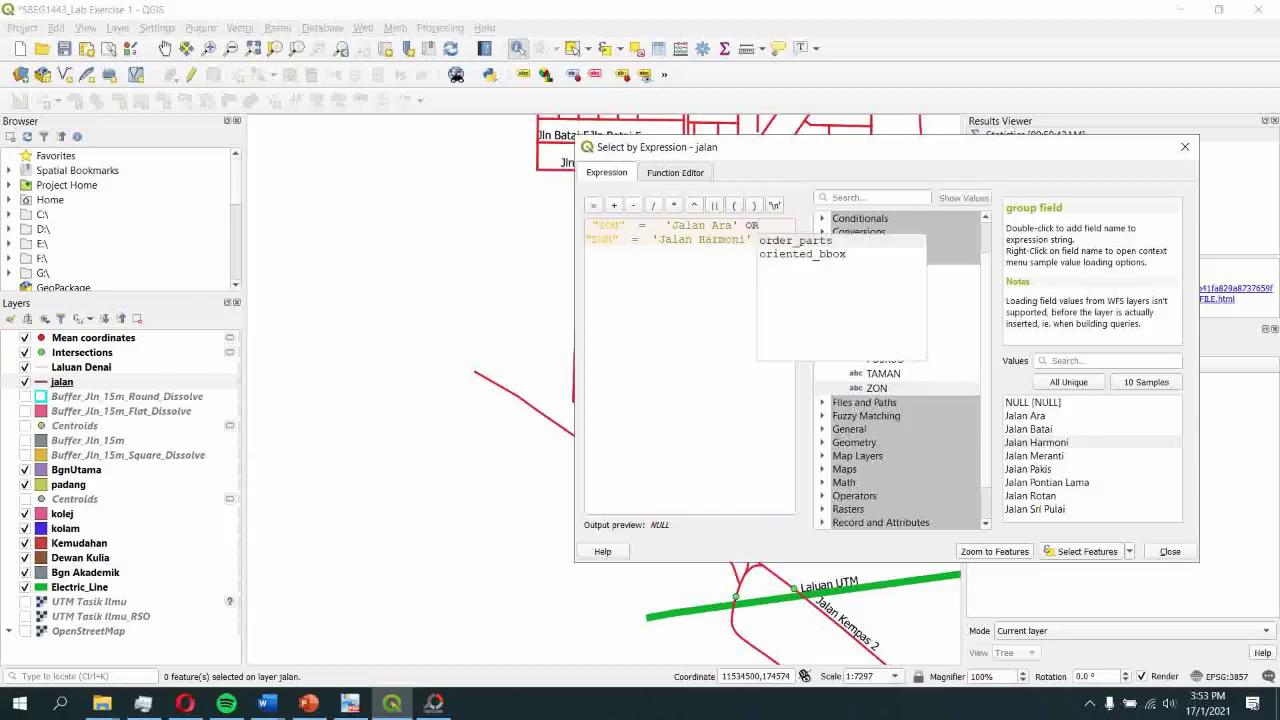
left_click(758, 240)
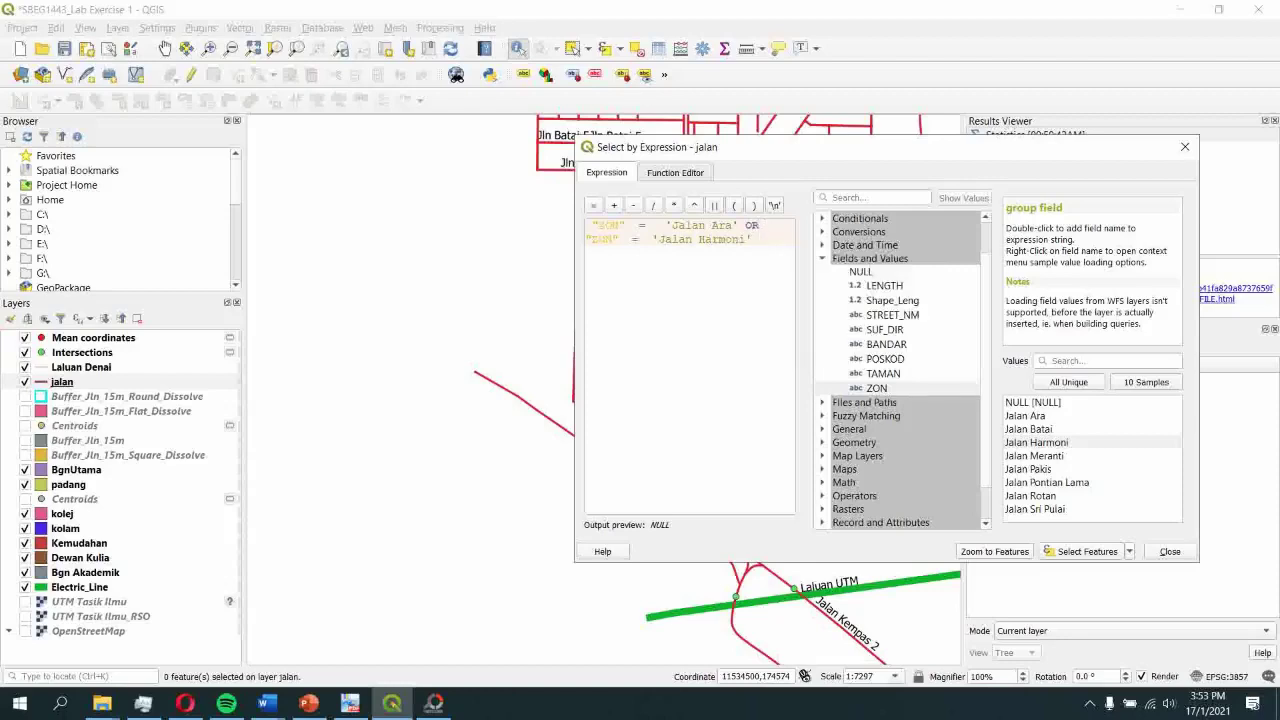
left_click(1081, 552)
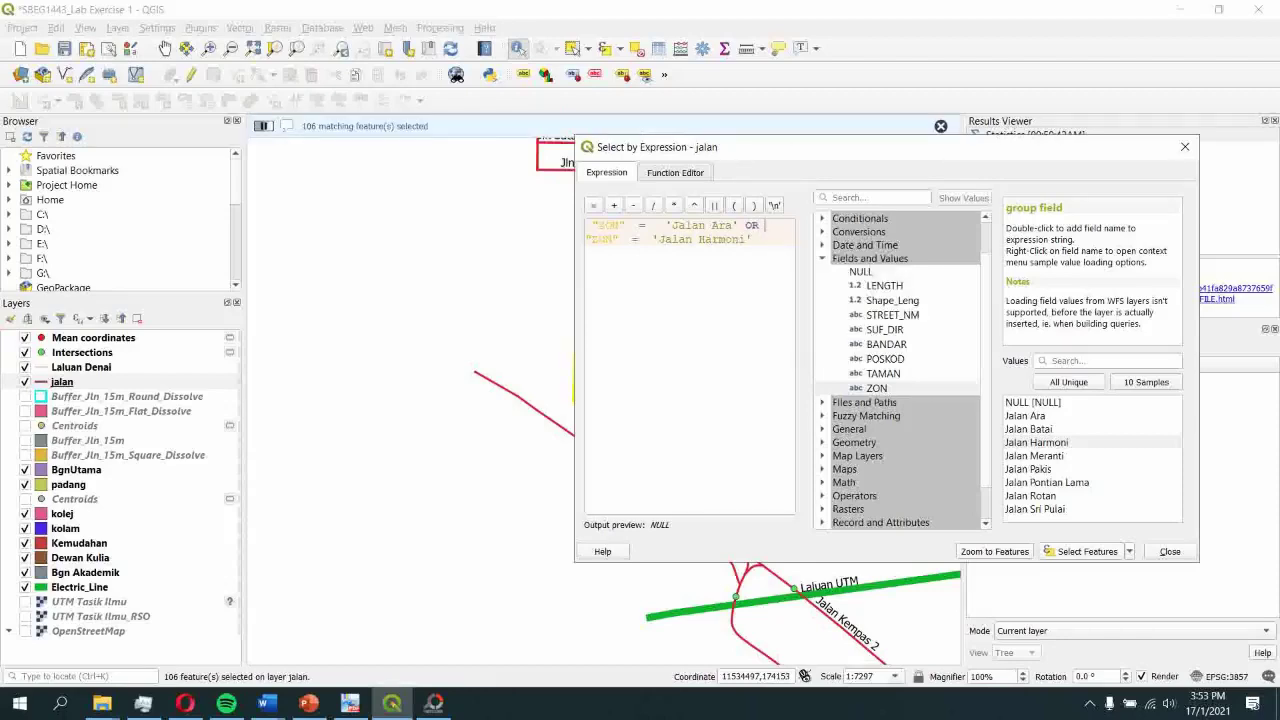
Zoom to the selected Jalan Ara and Jalan Harmoni roads and examine them with the dialog moved aside
left_click(994, 551)
left_click_drag(760, 147, 1065, 87)
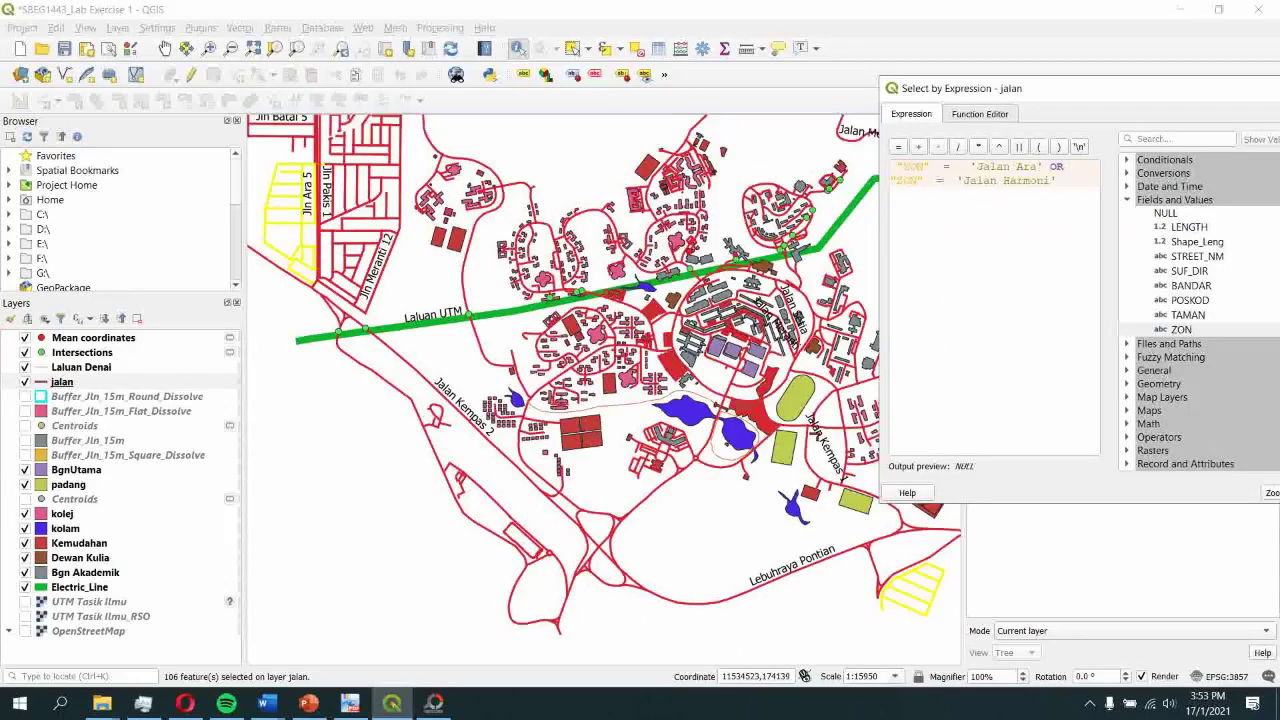
left_click_drag(1080, 88, 611, 159)
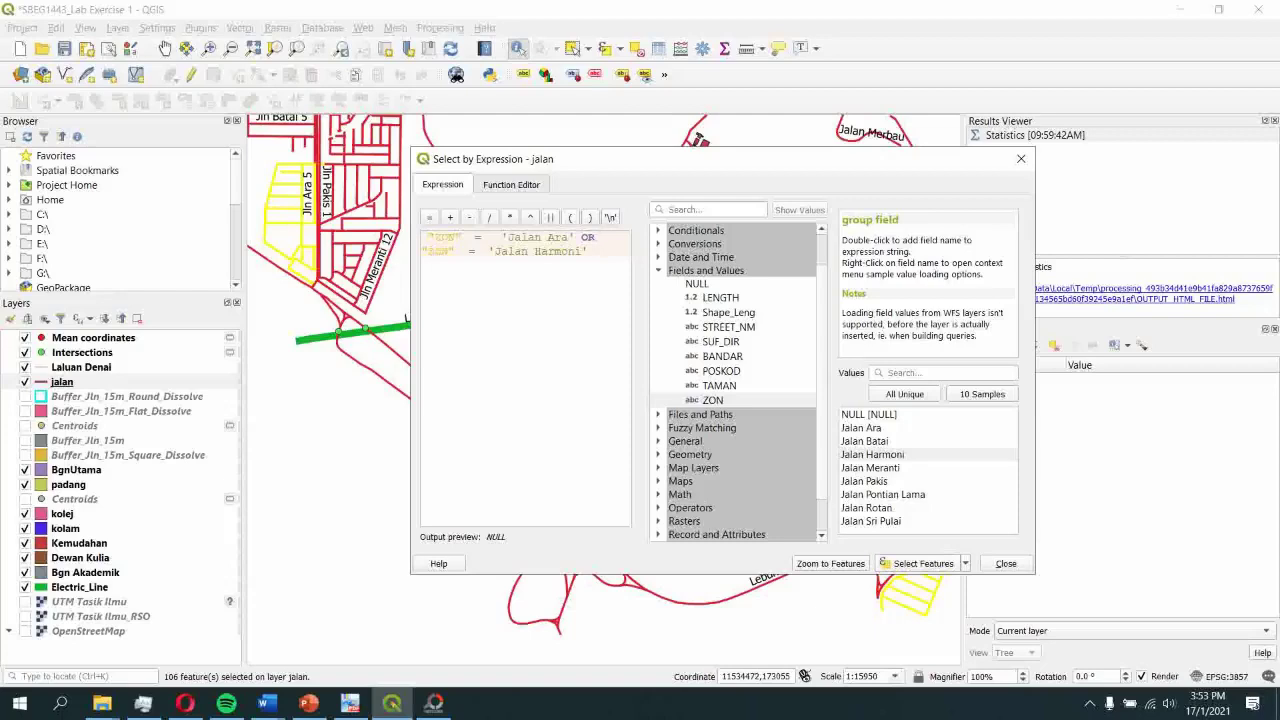
Make kolej the active layer, then close the jalan expression dialog and deselect the features in all layers
left_click(63, 514)
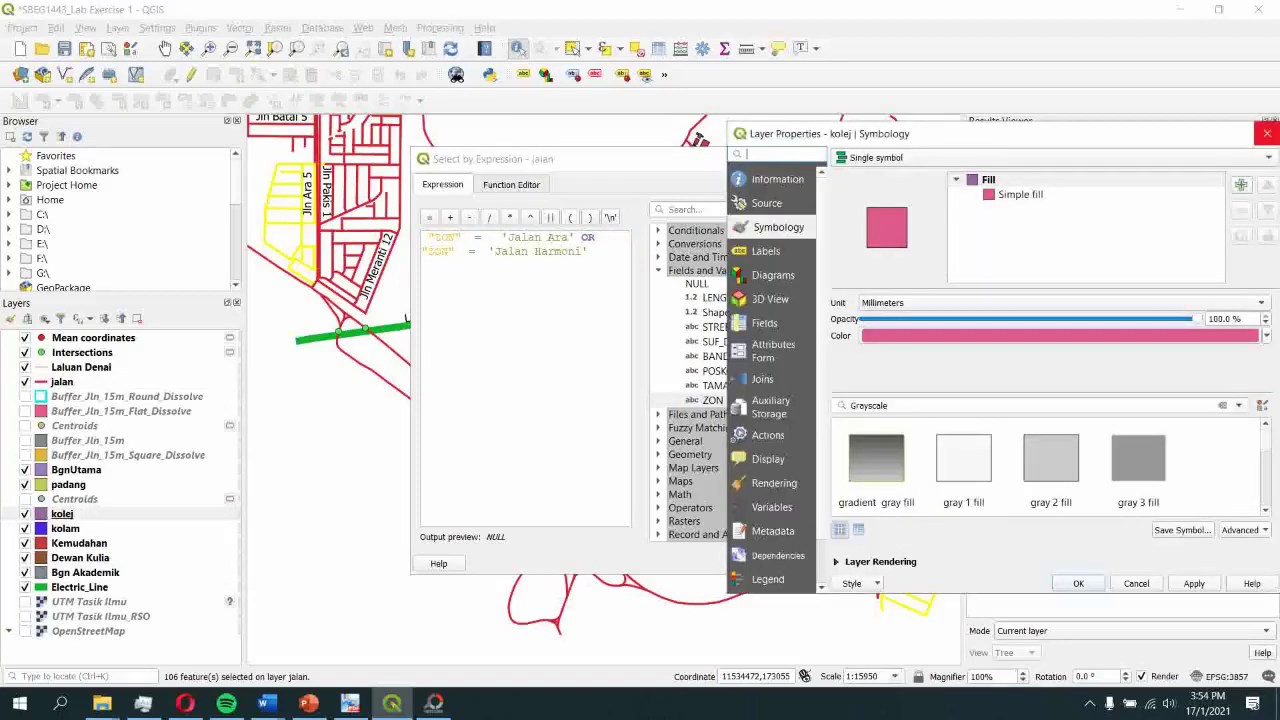
left_click(1267, 133)
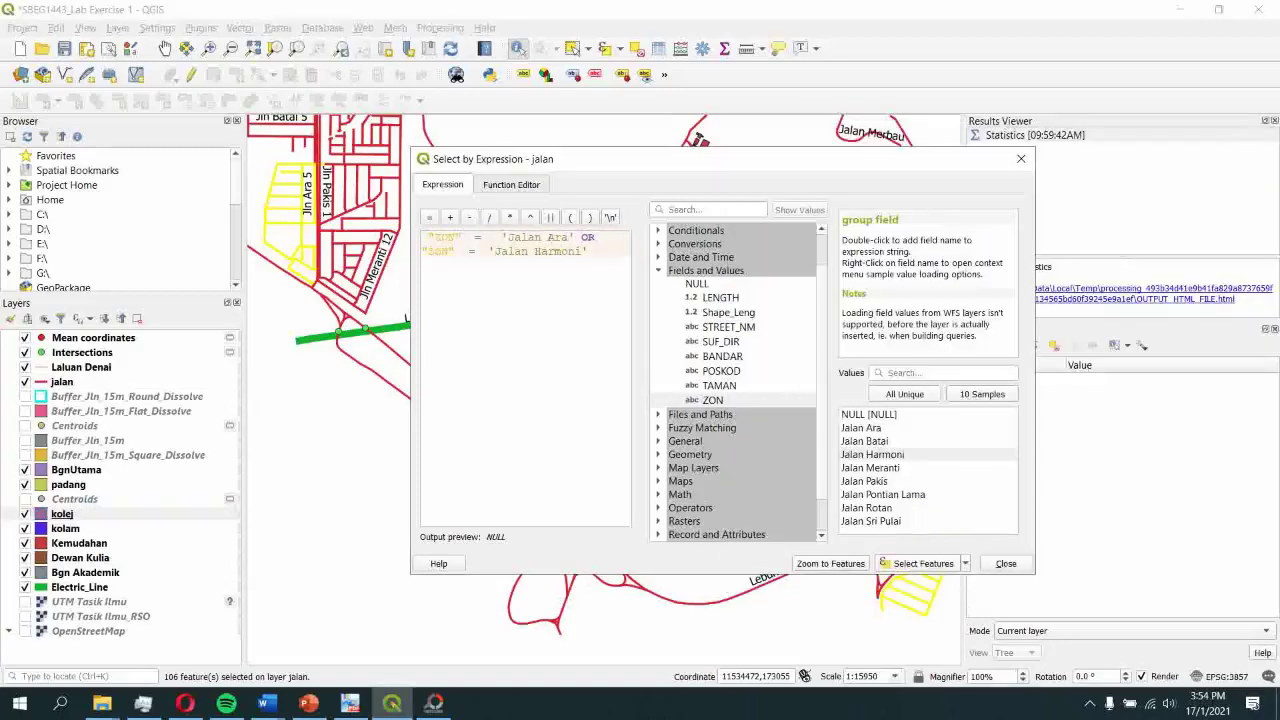
left_click(1006, 563)
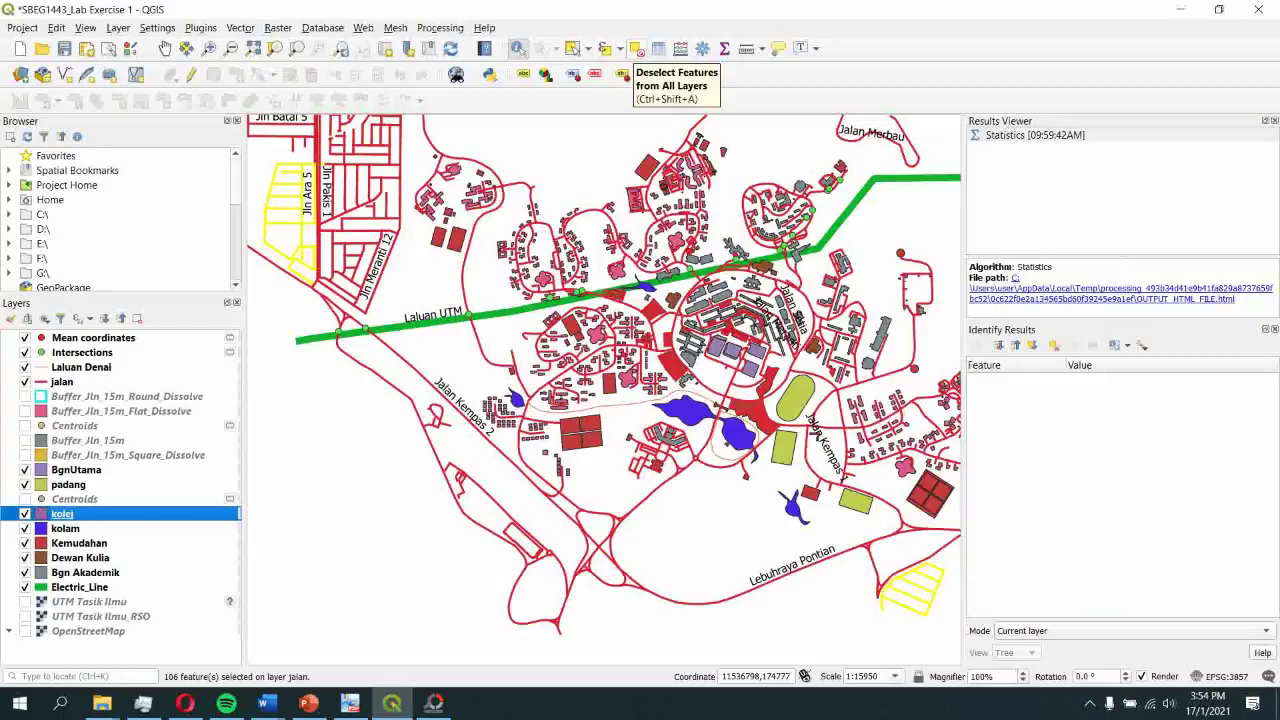
left_click(636, 48)
Start a select-by-expression query on the kolej layer with "NAMA_KOL" =
left_click(620, 48)
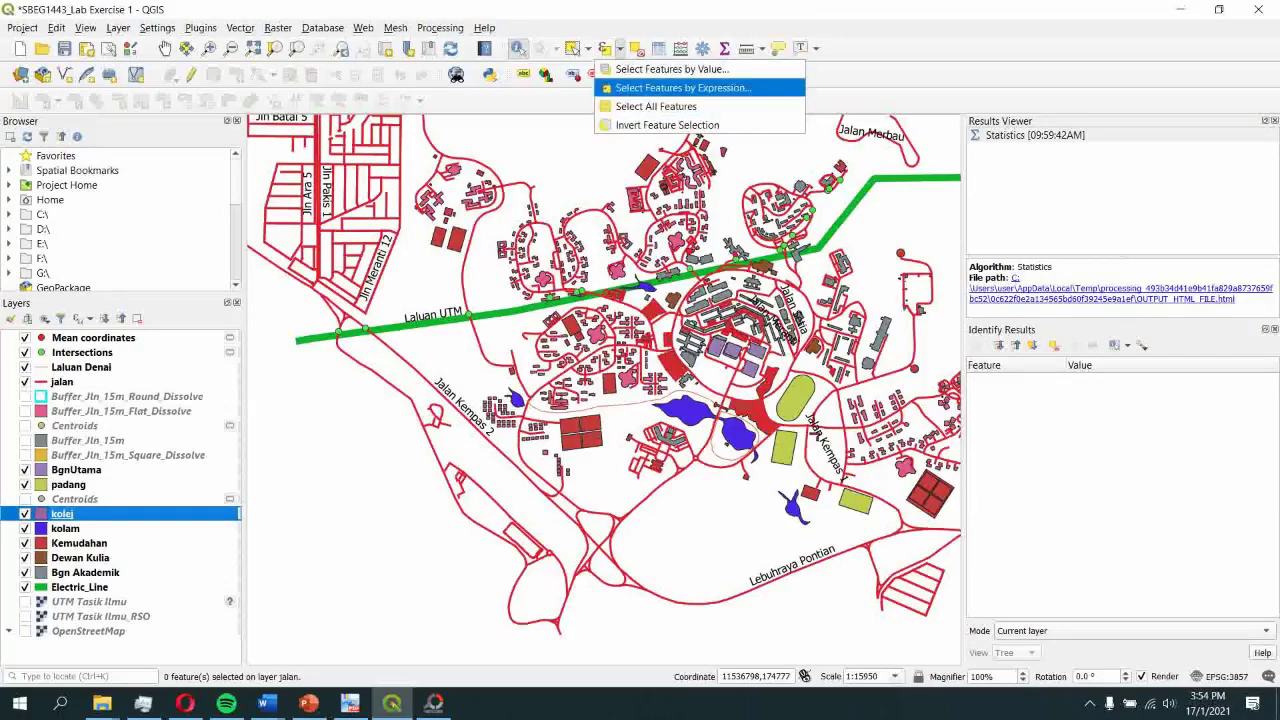
left_click(683, 88)
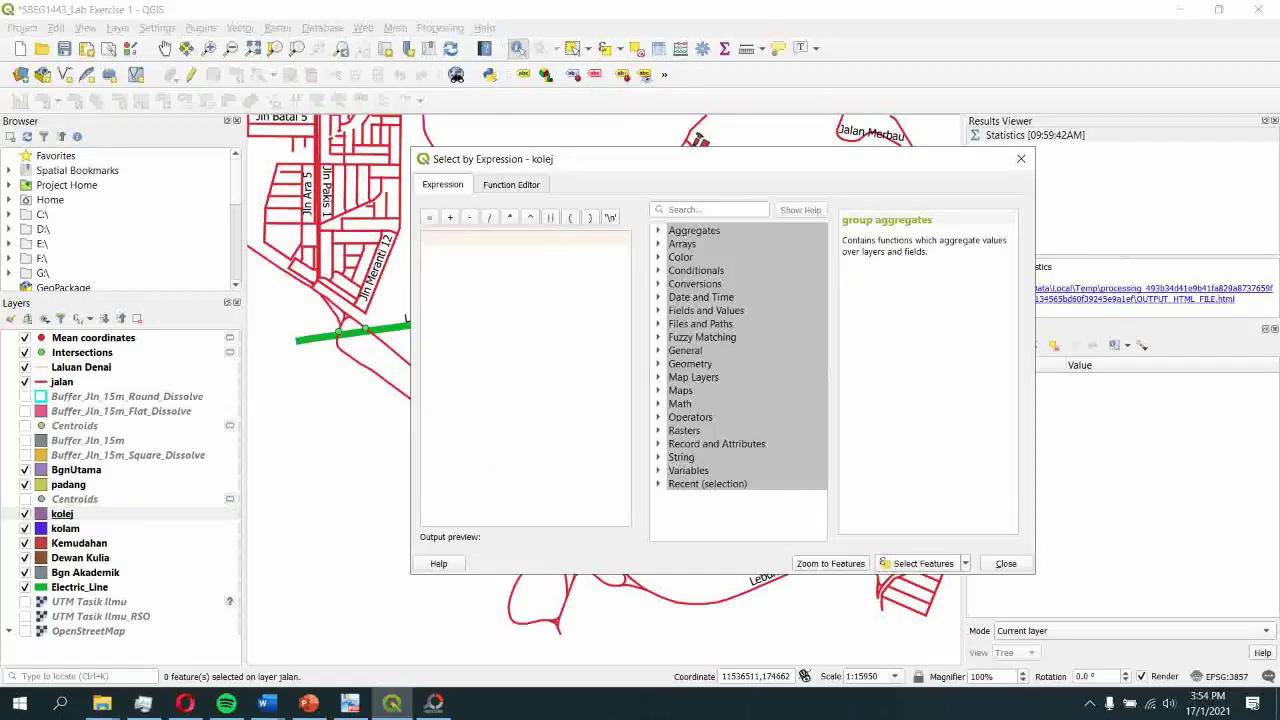
left_click(658, 311)
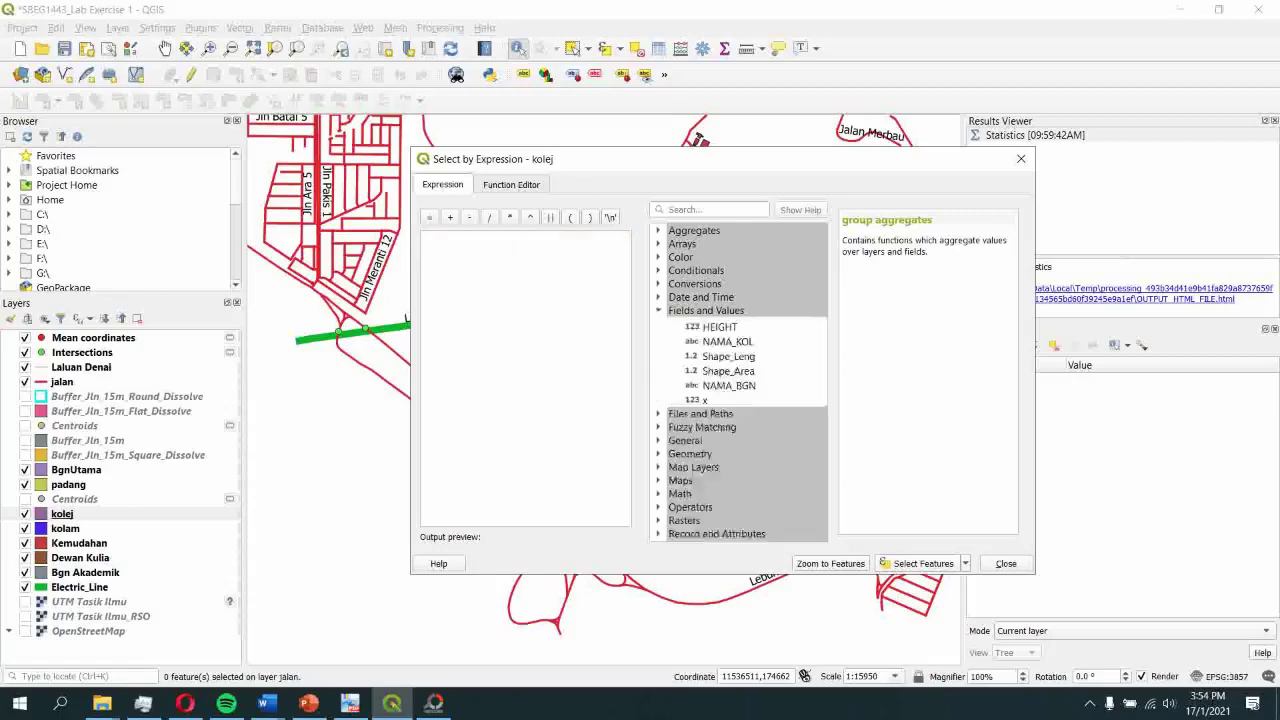
scroll(740, 380, "down", 1)
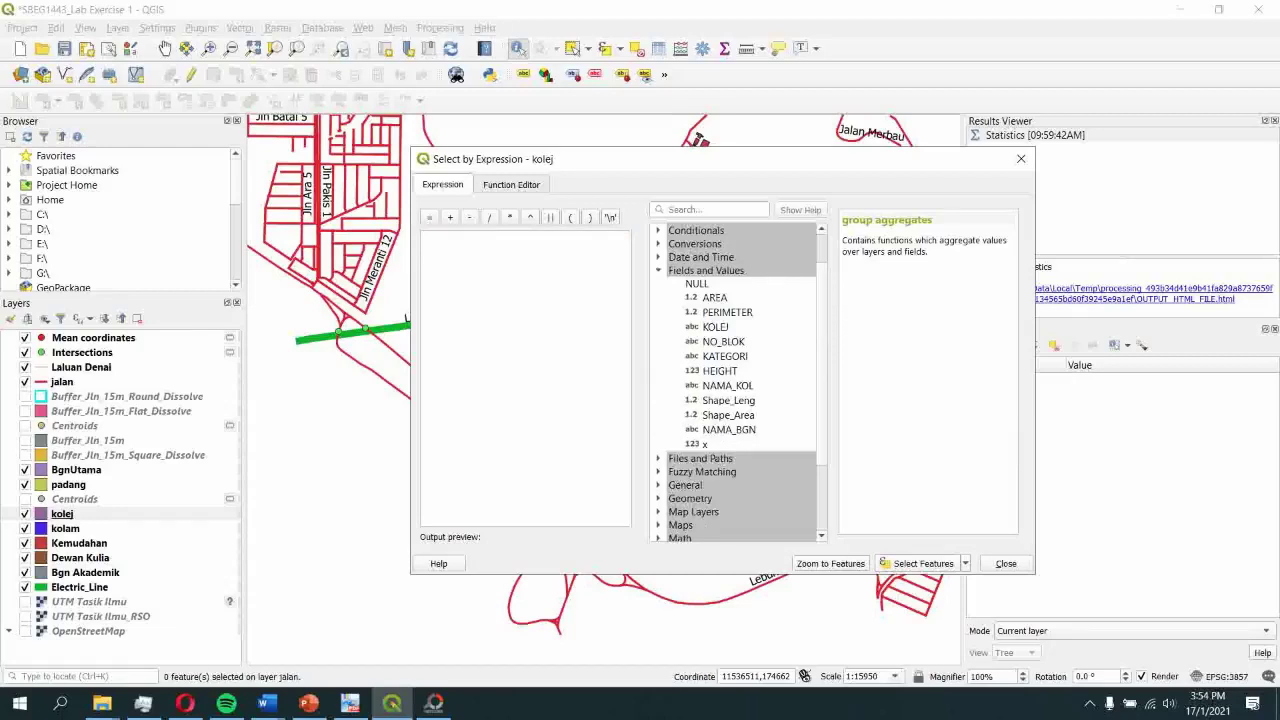
double_click(727, 385)
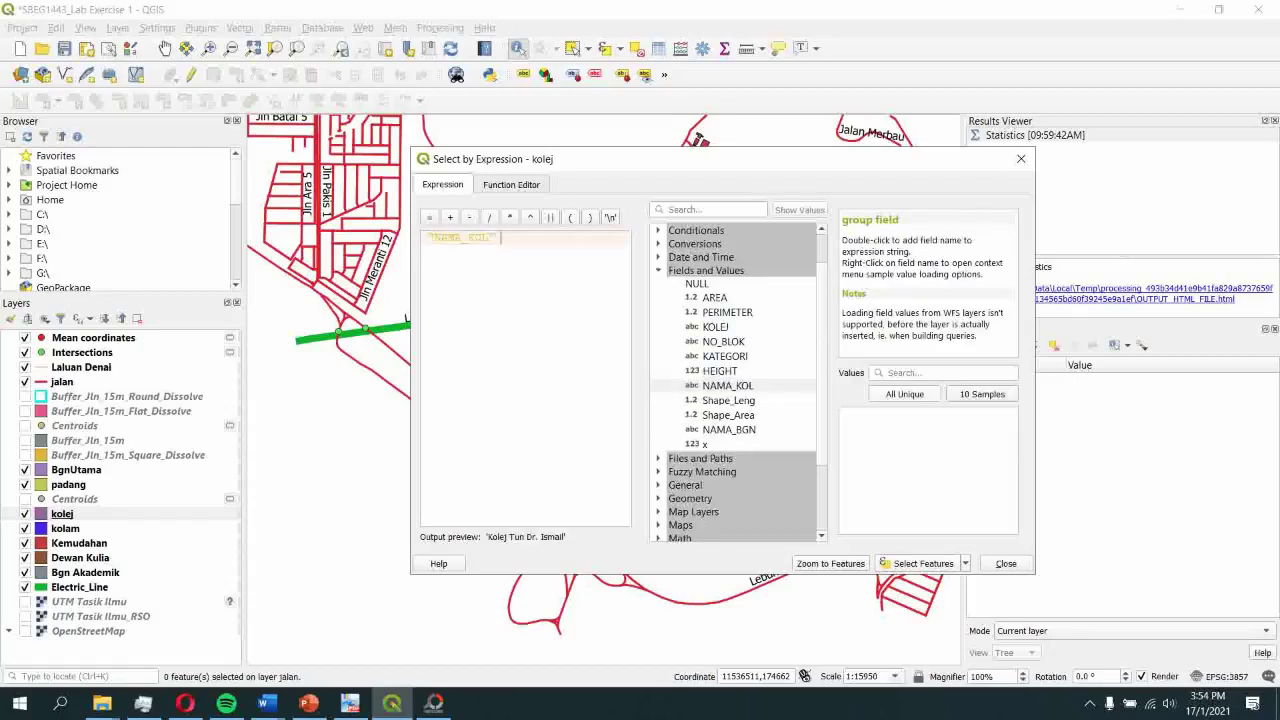
type("=")
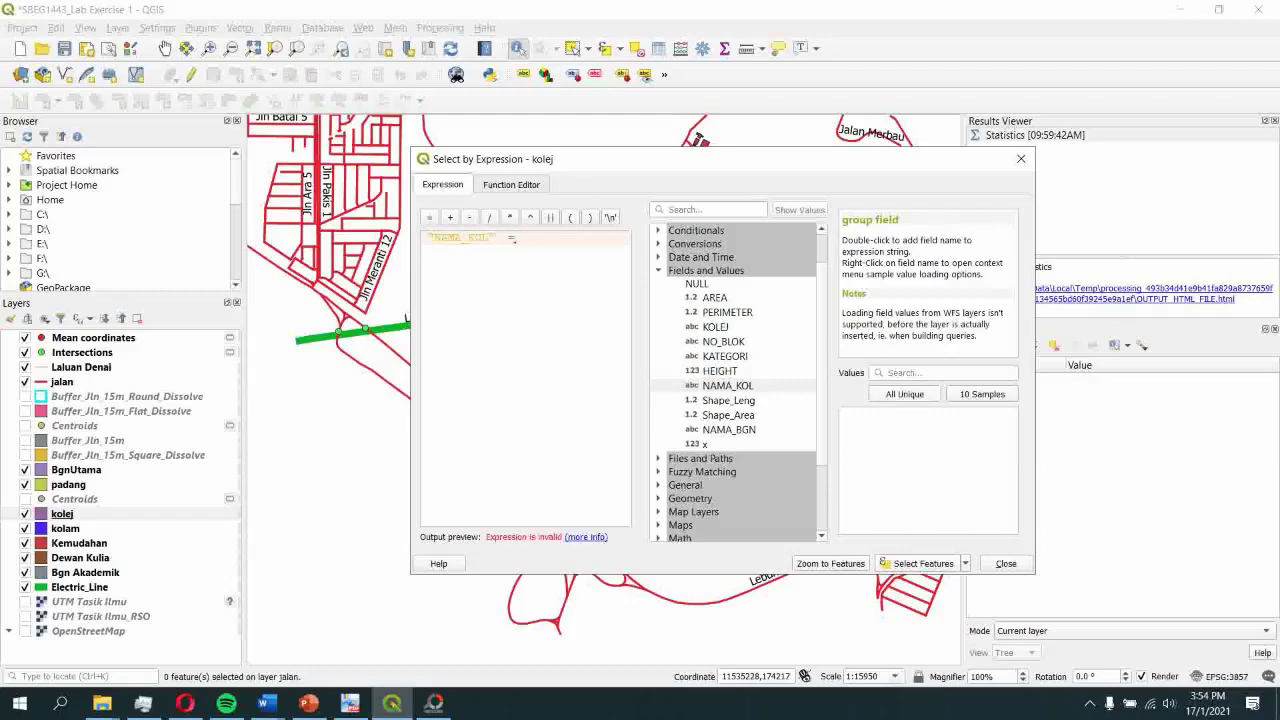
List all unique NAMA_KOL values, complete the condition with 'Kolej Rahman Putera' and select the matching features
left_click(904, 394)
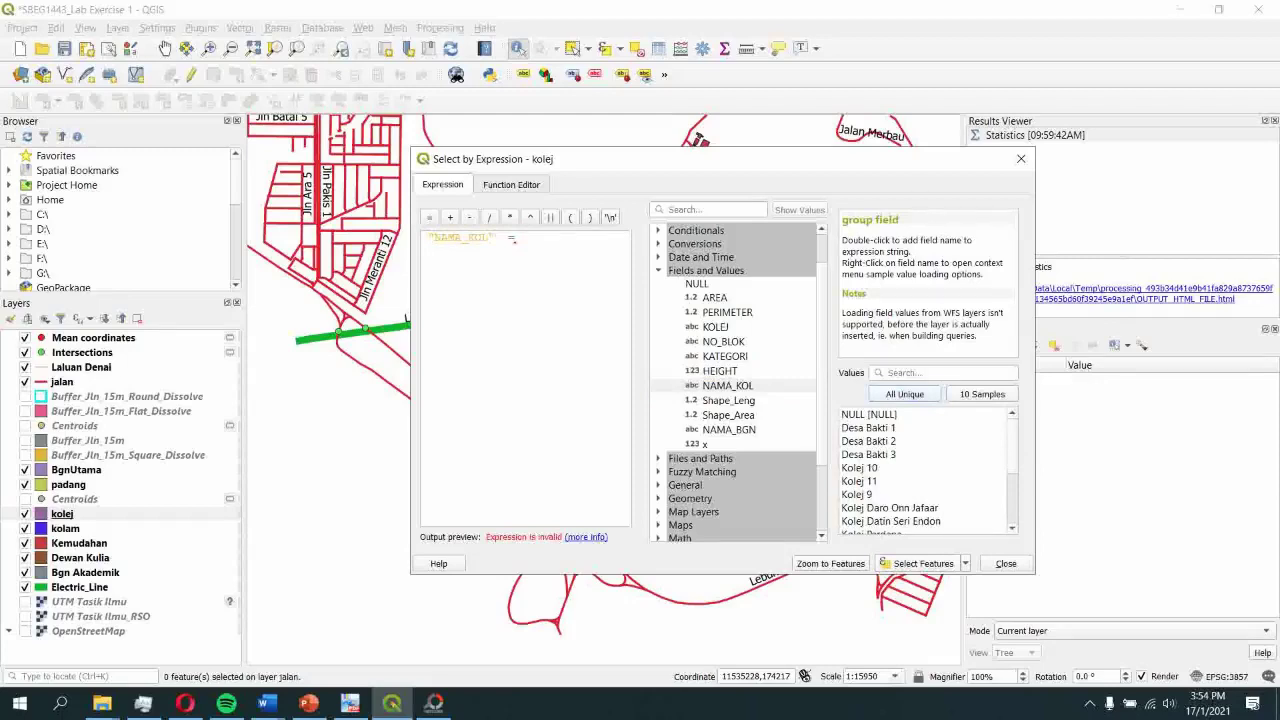
scroll(925, 470, "down", 2)
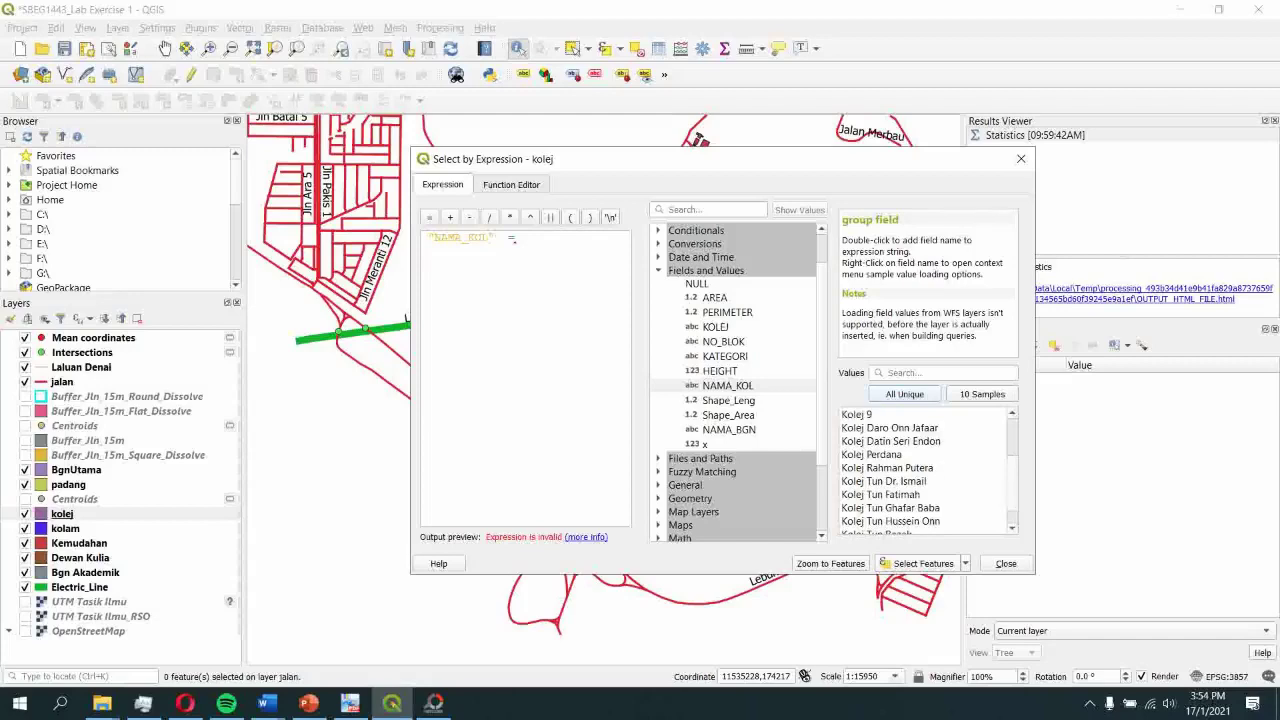
double_click(887, 468)
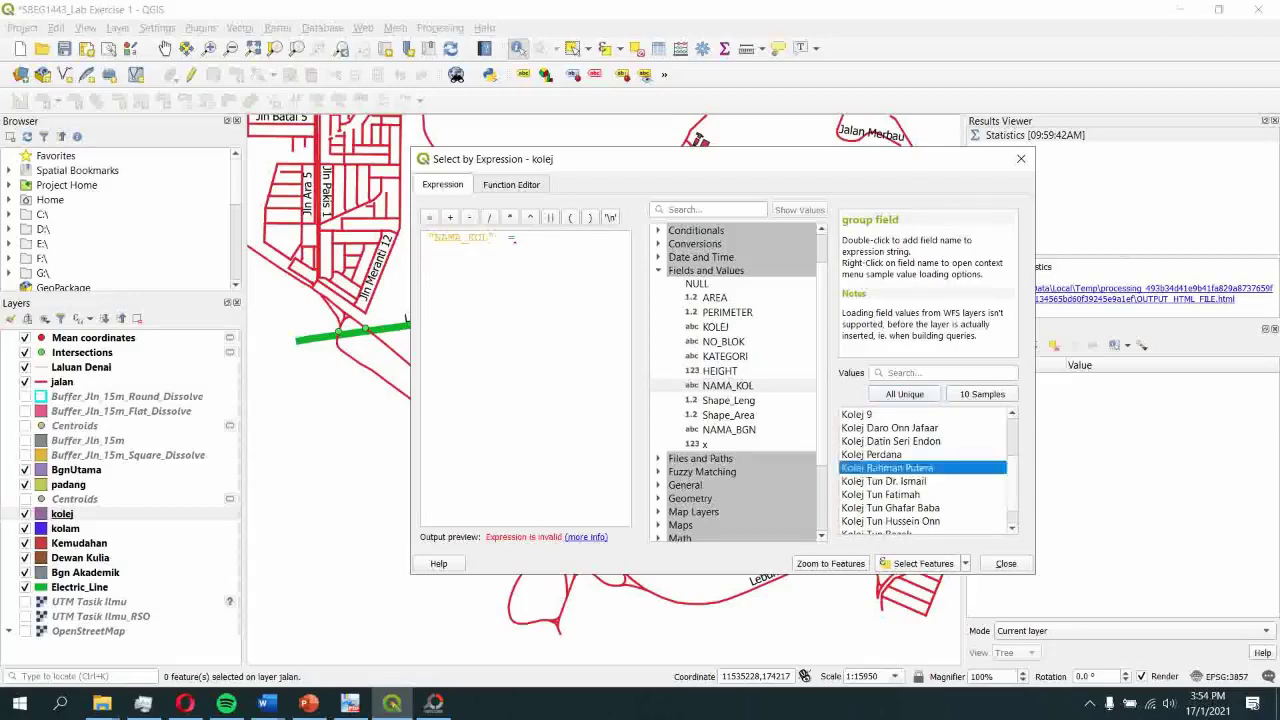
left_click(916, 563)
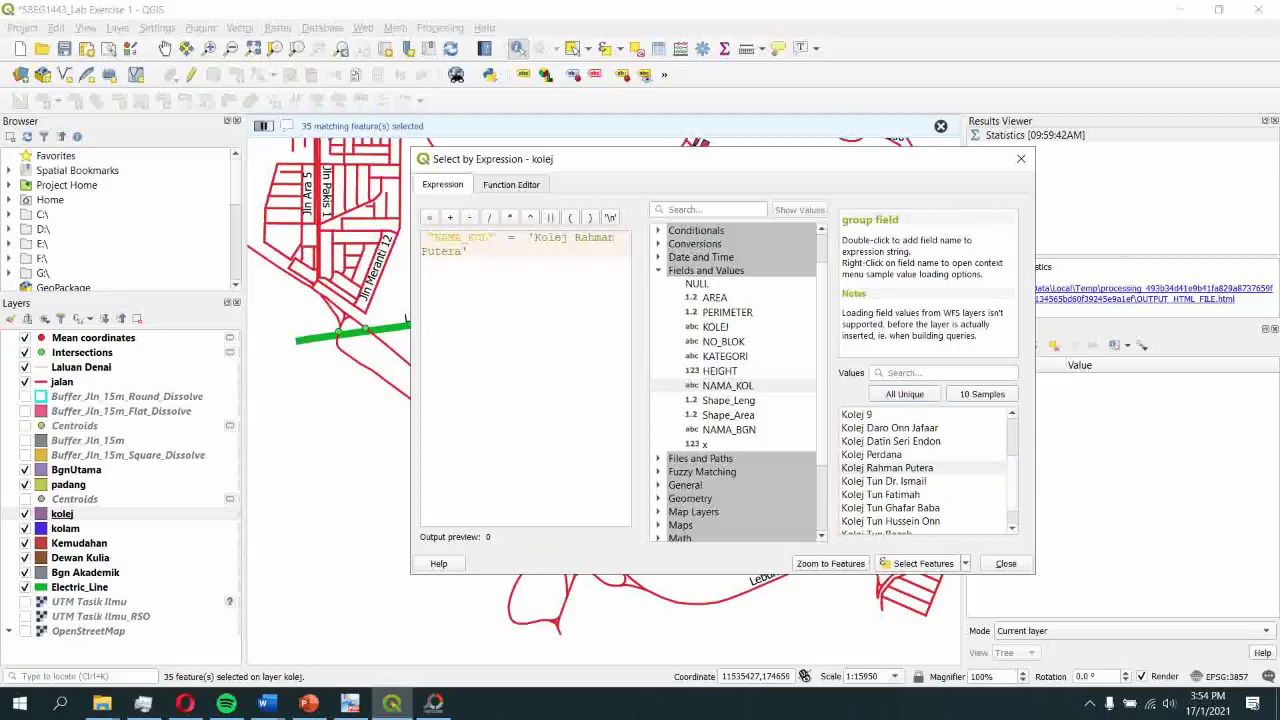
Zoom to the selected Kolej Rahman Putera buildings and move the dialog aside to examine them on the map
left_click(830, 563)
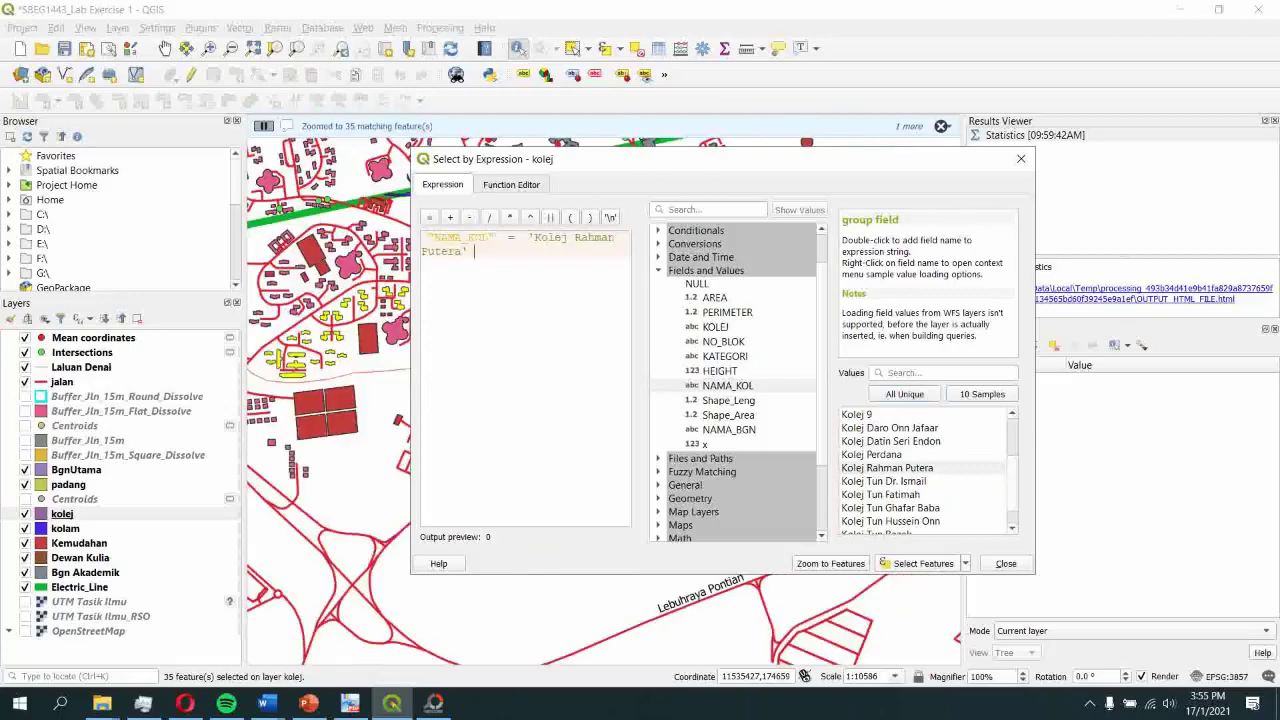
left_click_drag(620, 159, 1024, 130)
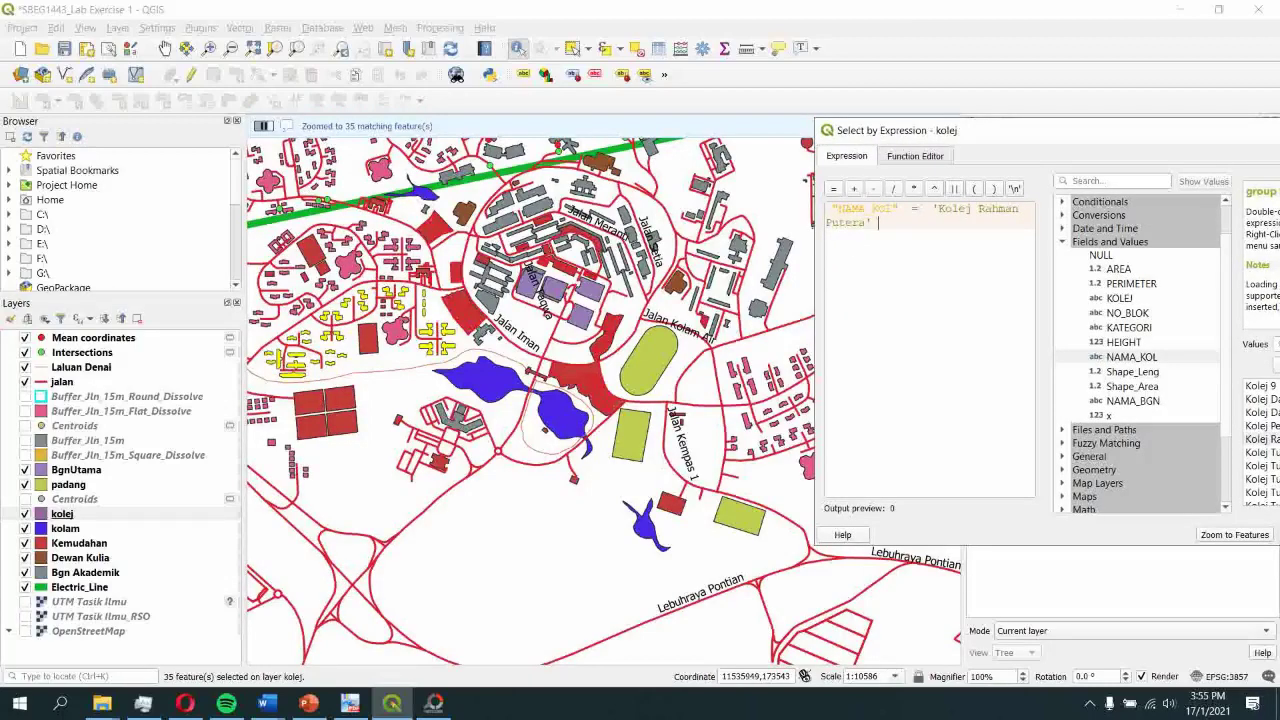
left_click(476, 310)
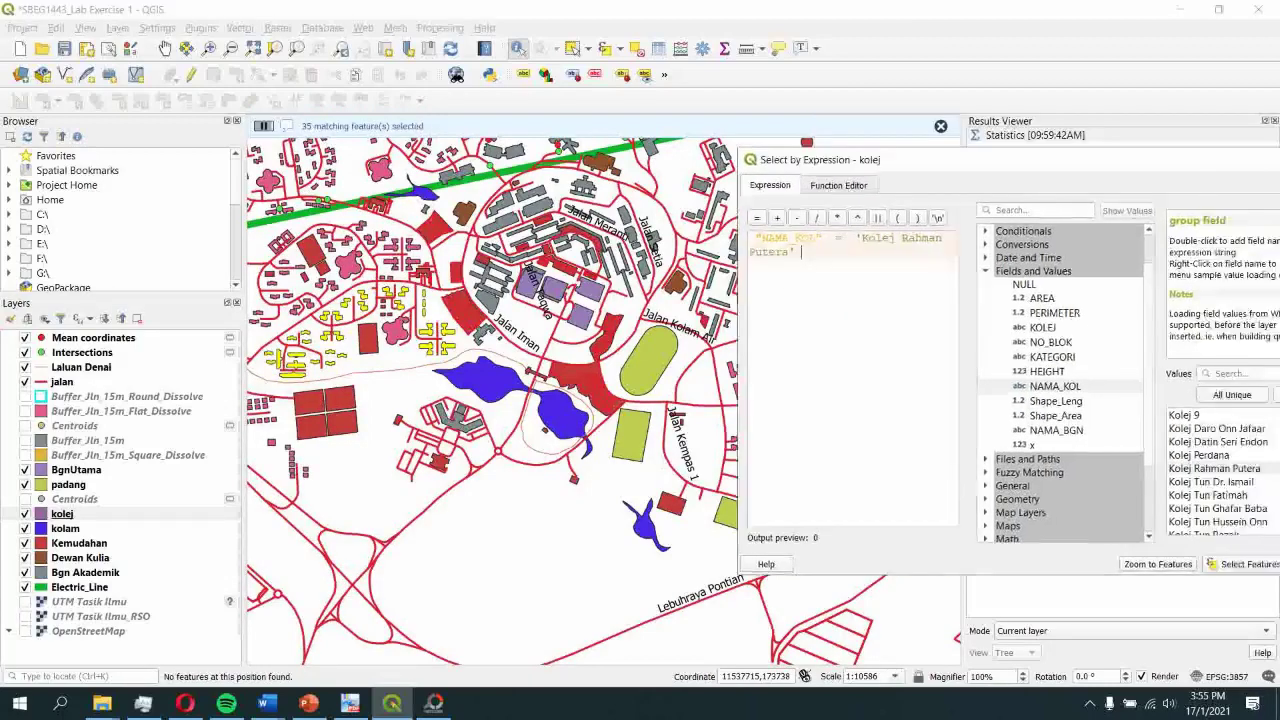
Extend the kolej expression with OR and a second "NAMA_KOL" field reference
left_click_drag(850, 159, 628, 179)
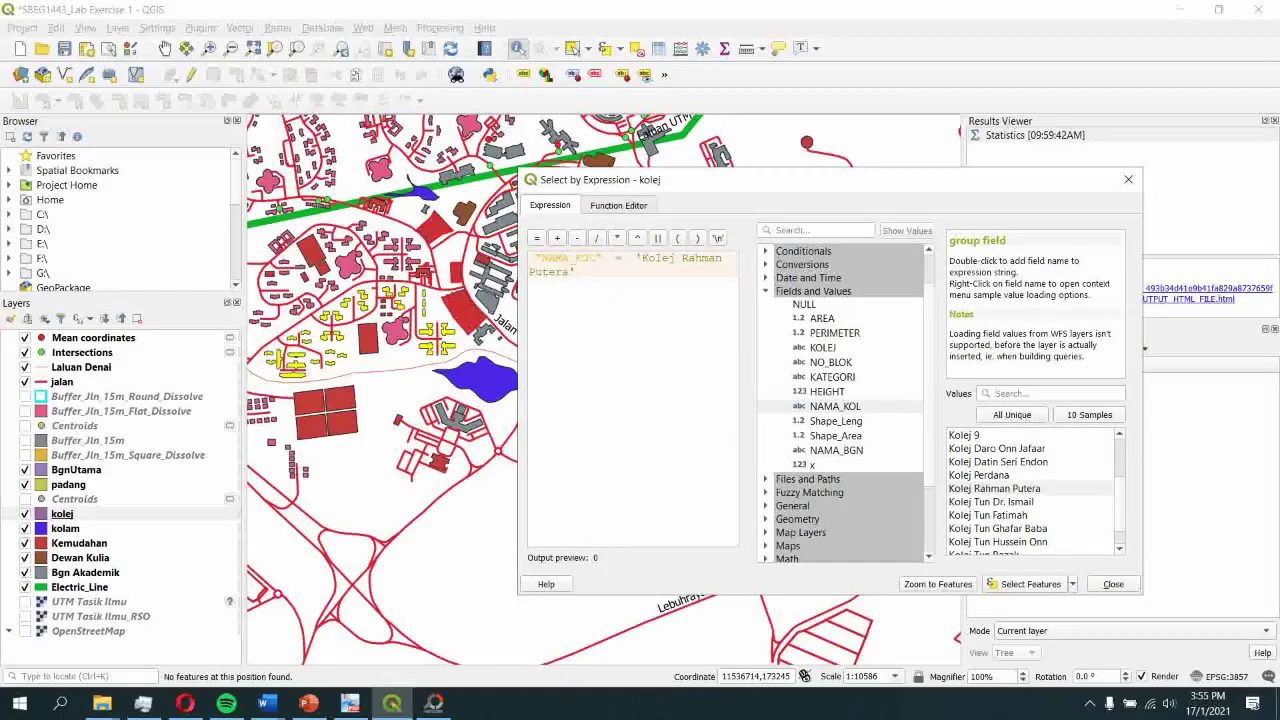
type("OR")
double_click(835, 407)
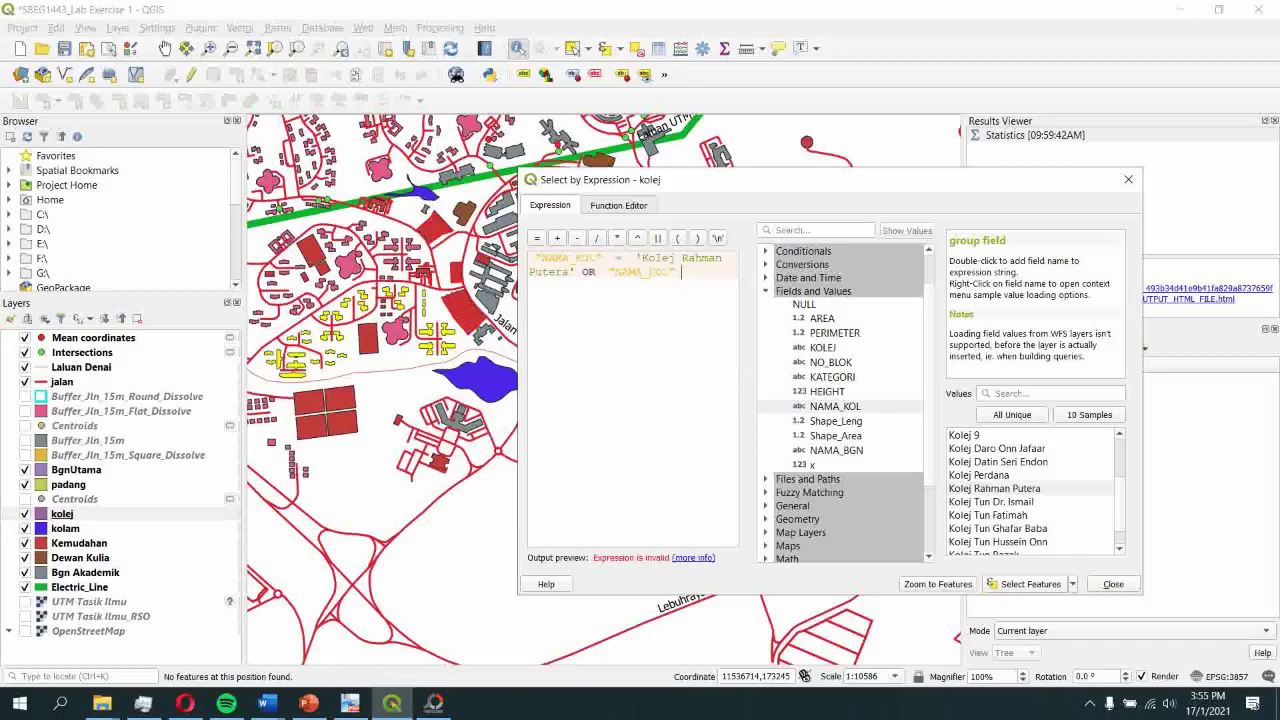